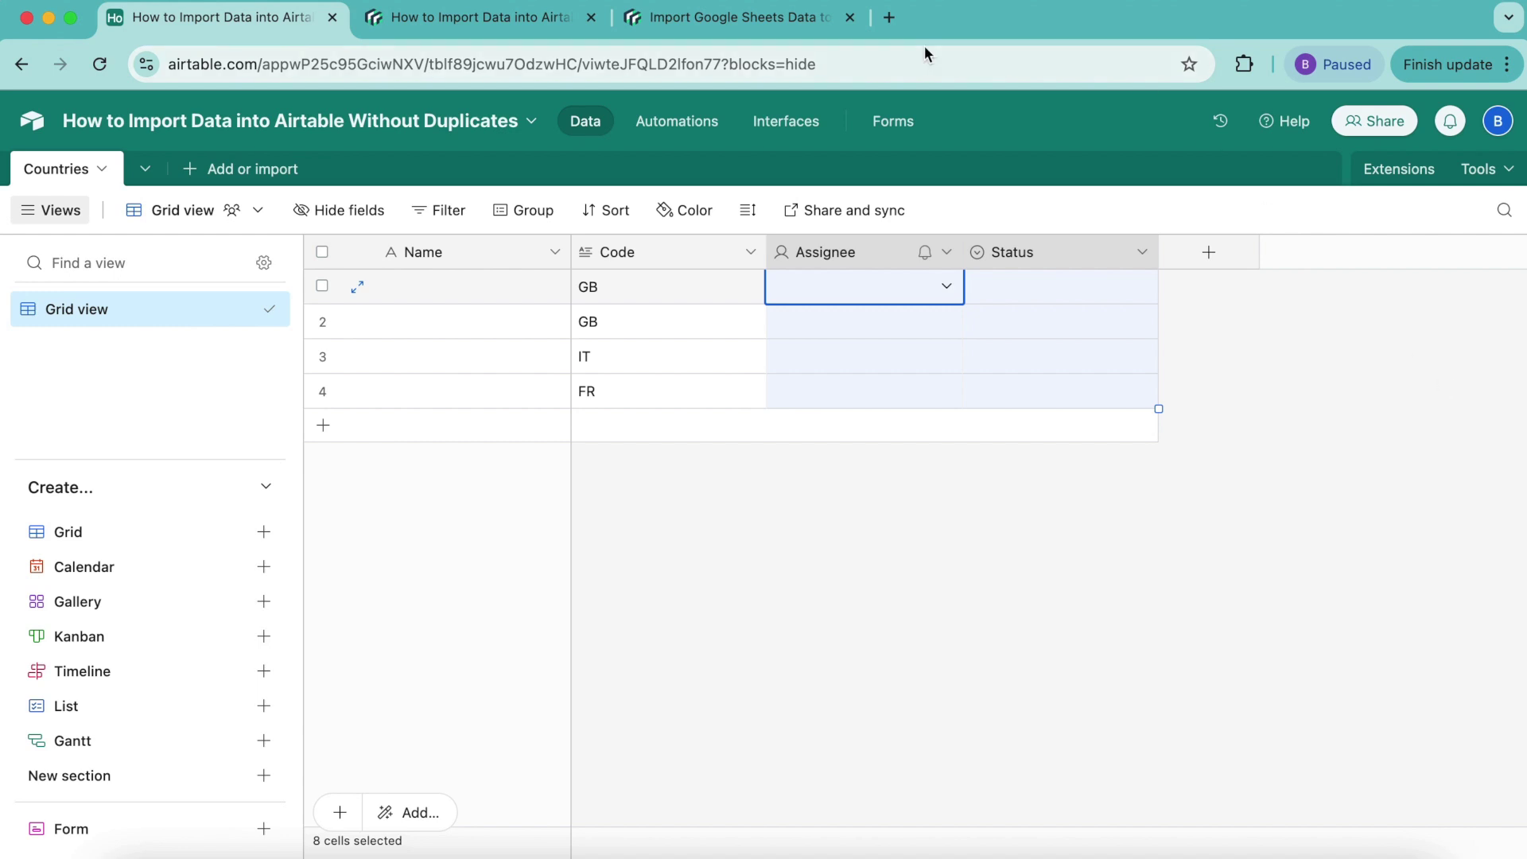
{"action": "left_click", "coordinate": [755, 21]}
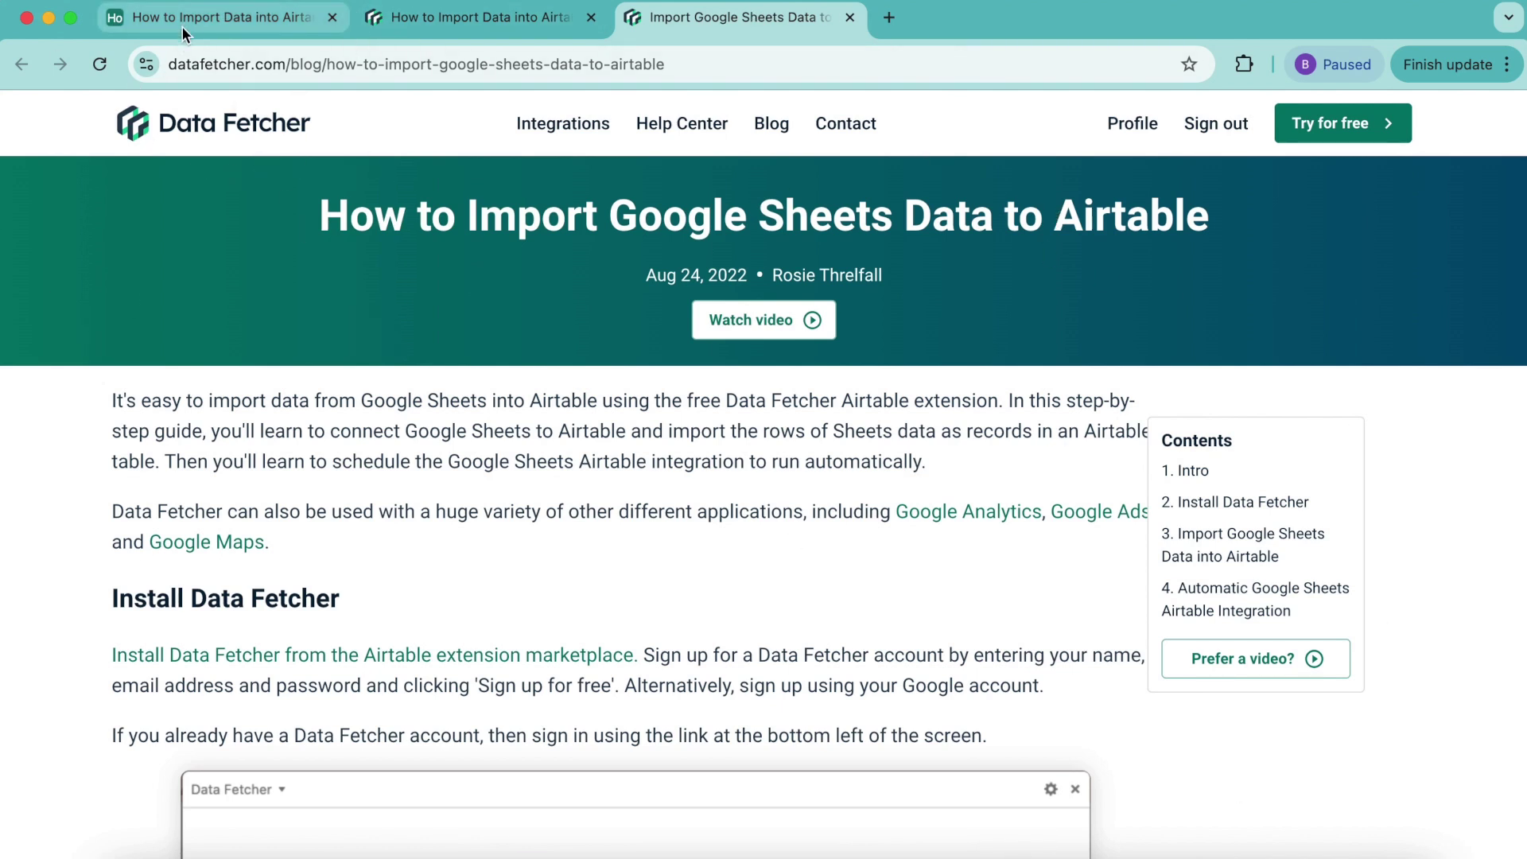
{"action": "left_click", "coordinate": [222, 17]}
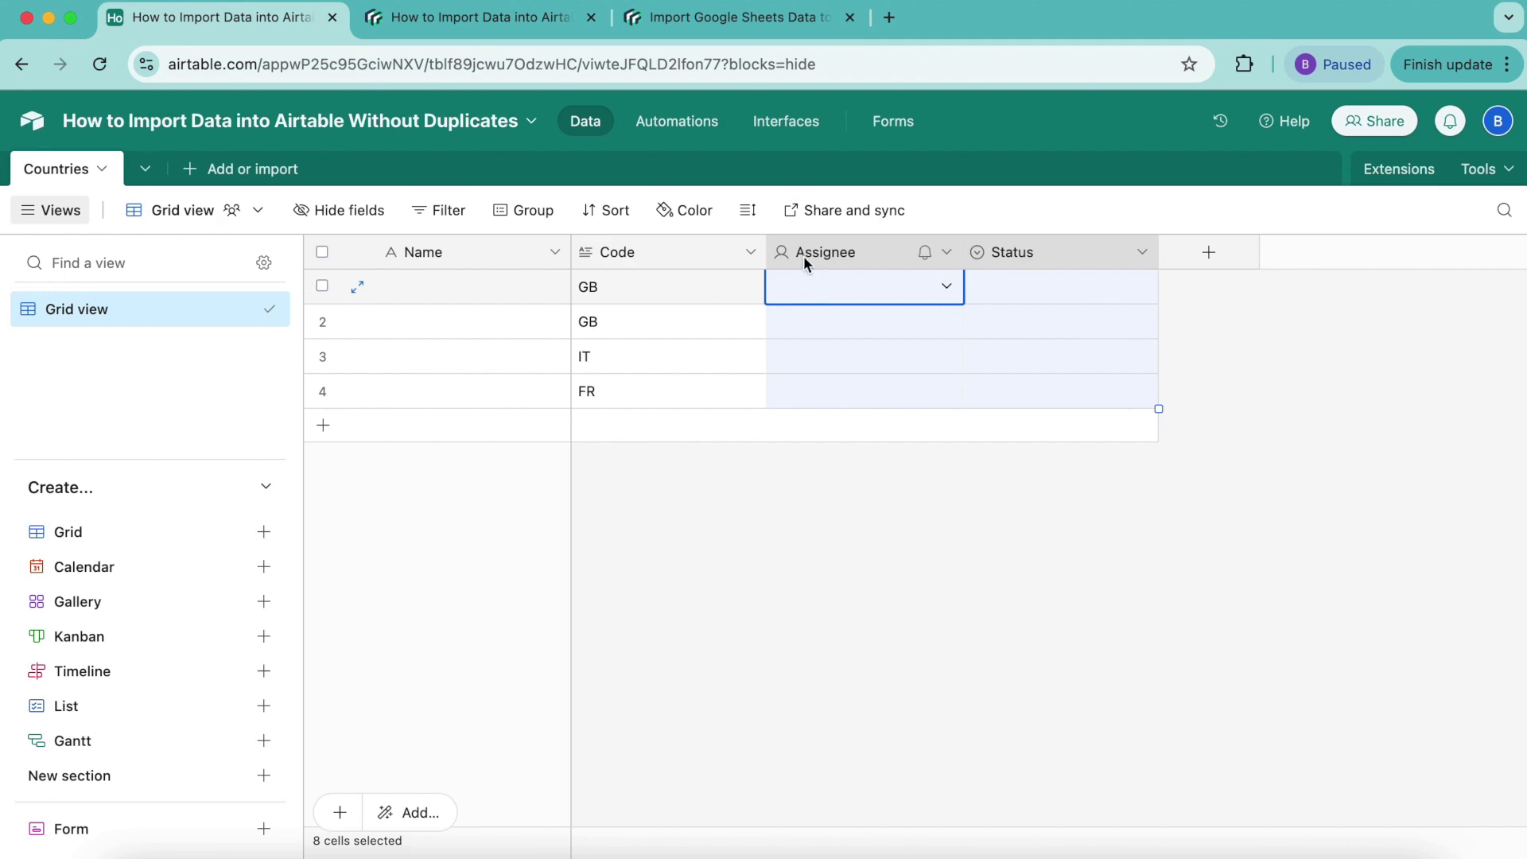
Delete both the Assignee and Status fields, leaving only Name and Code.
{"action": "right_click", "coordinate": [1056, 251]}
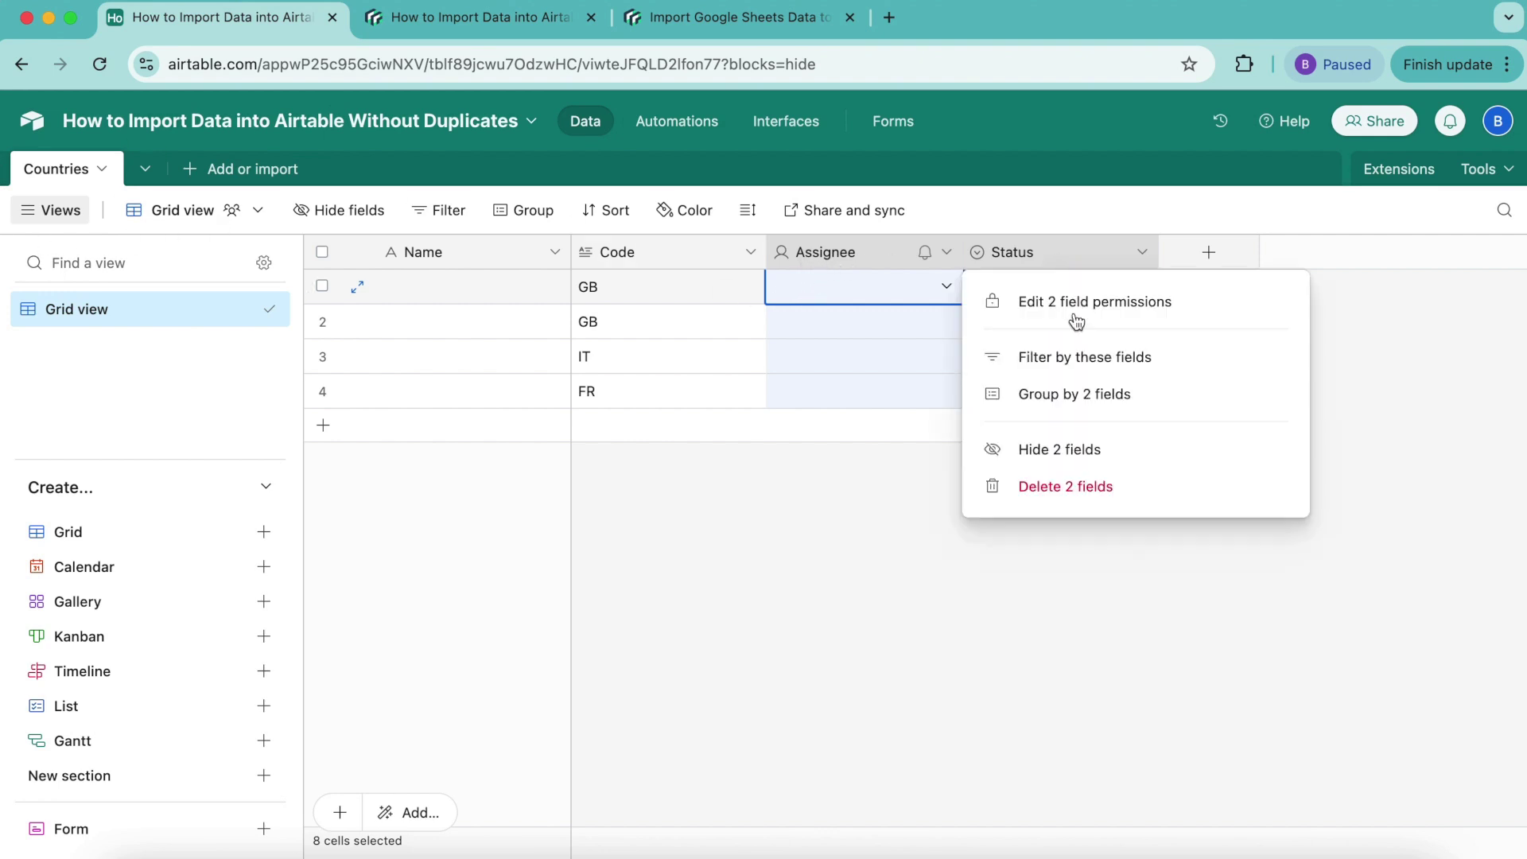
{"action": "left_click", "coordinate": [1091, 484]}
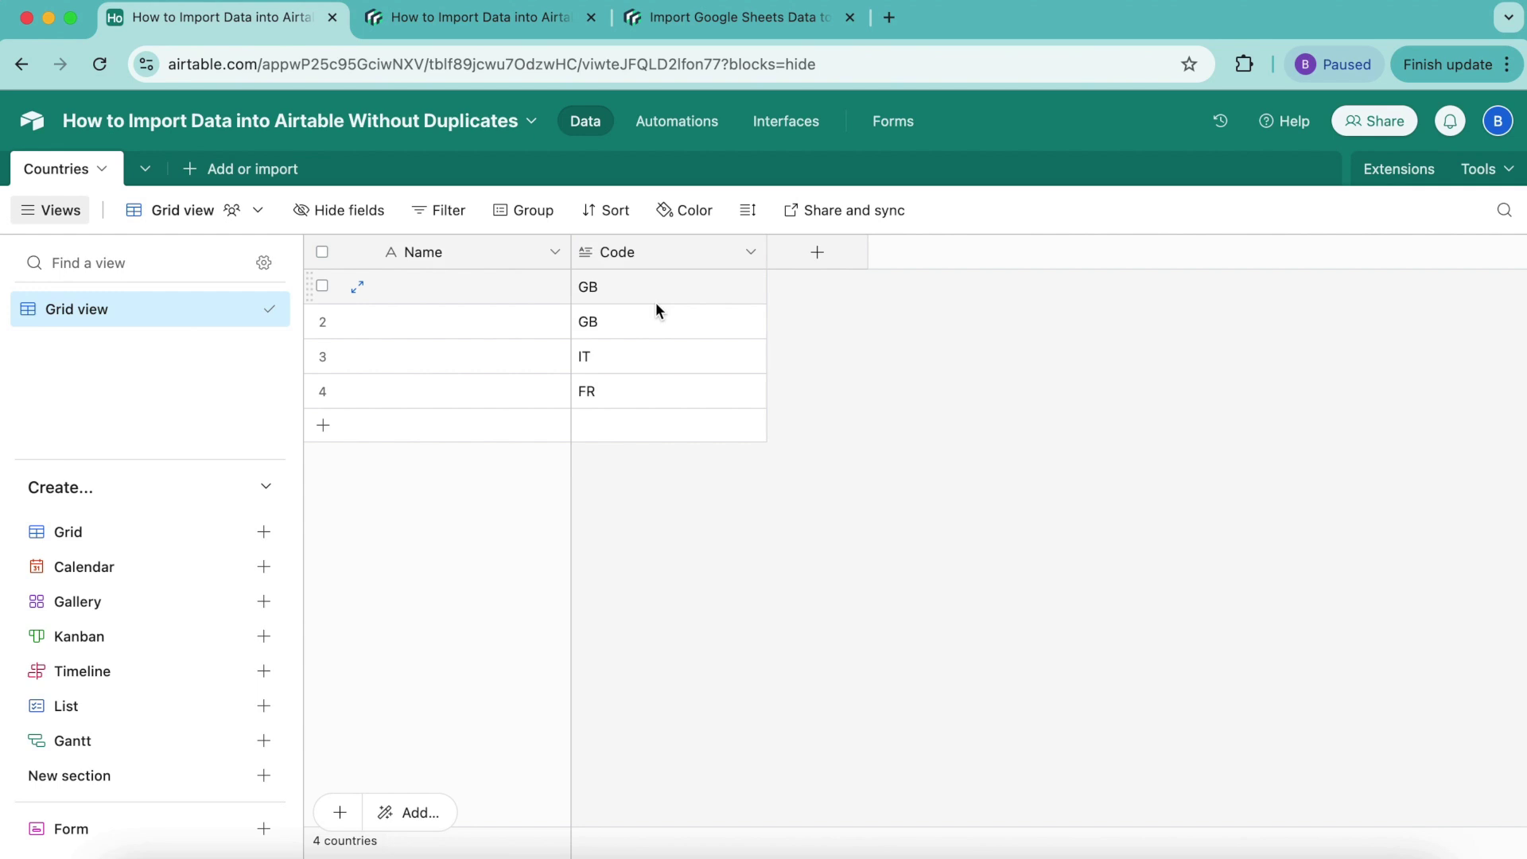
Search the extensions marketplace for 'data fet' and add the Data Fetcher extension.
{"action": "left_click", "coordinate": [1417, 171]}
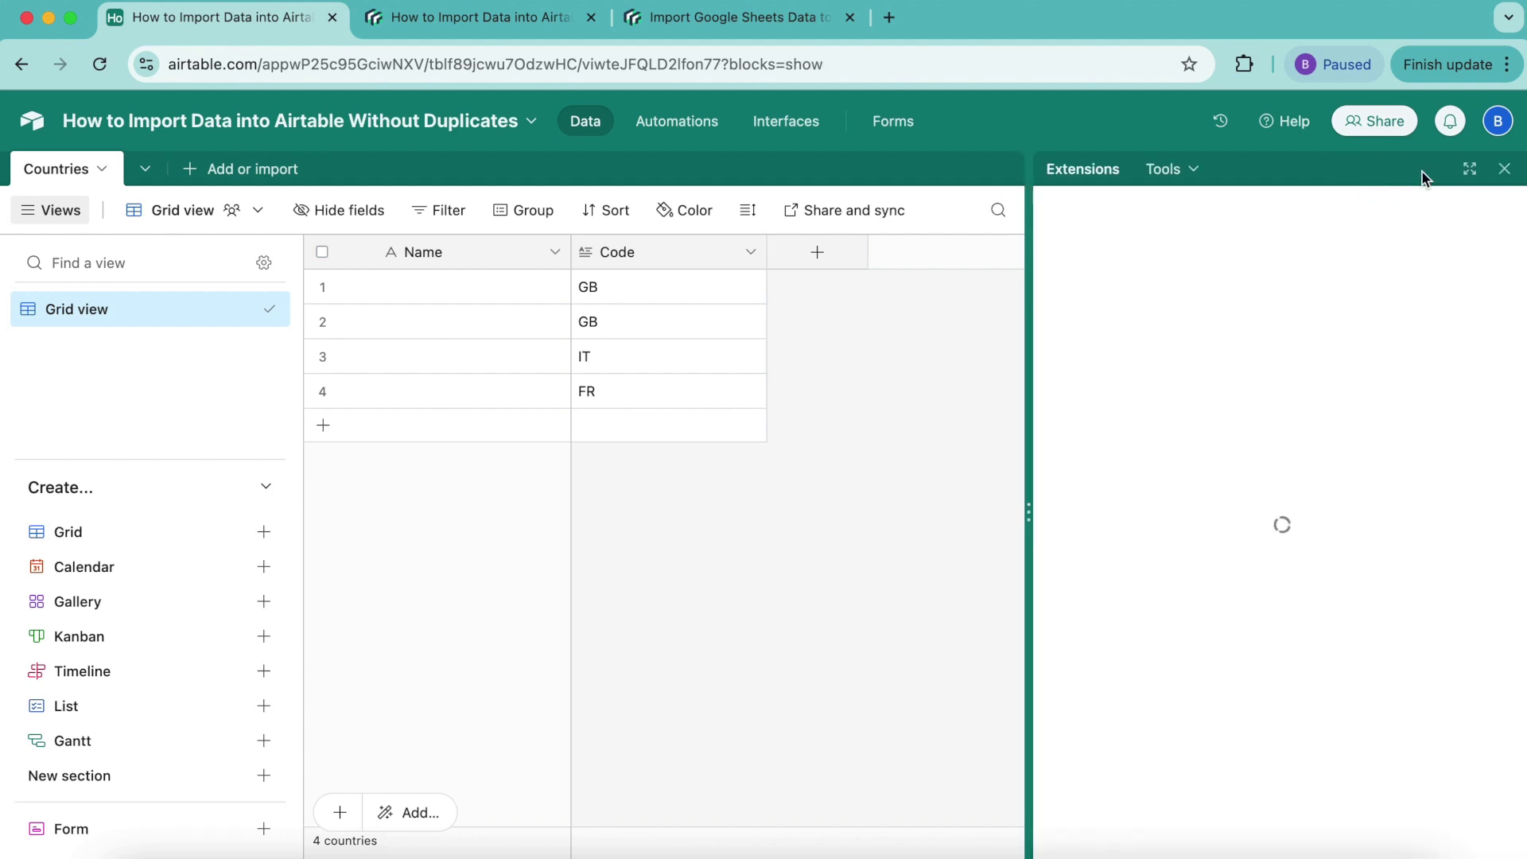
{"action": "left_click", "coordinate": [1276, 706]}
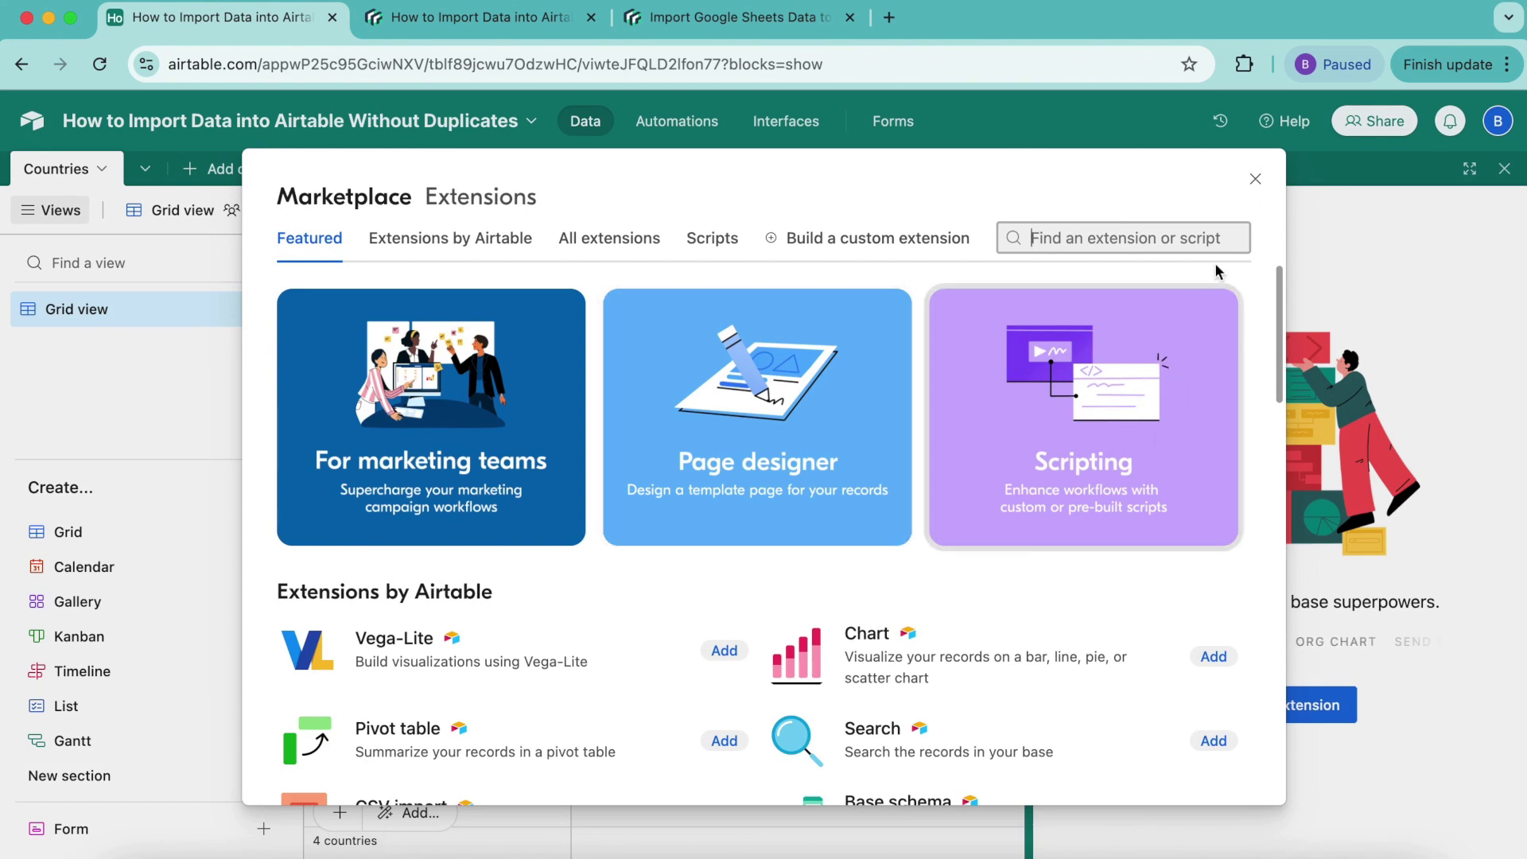
{"action": "type", "text": "data fet"}
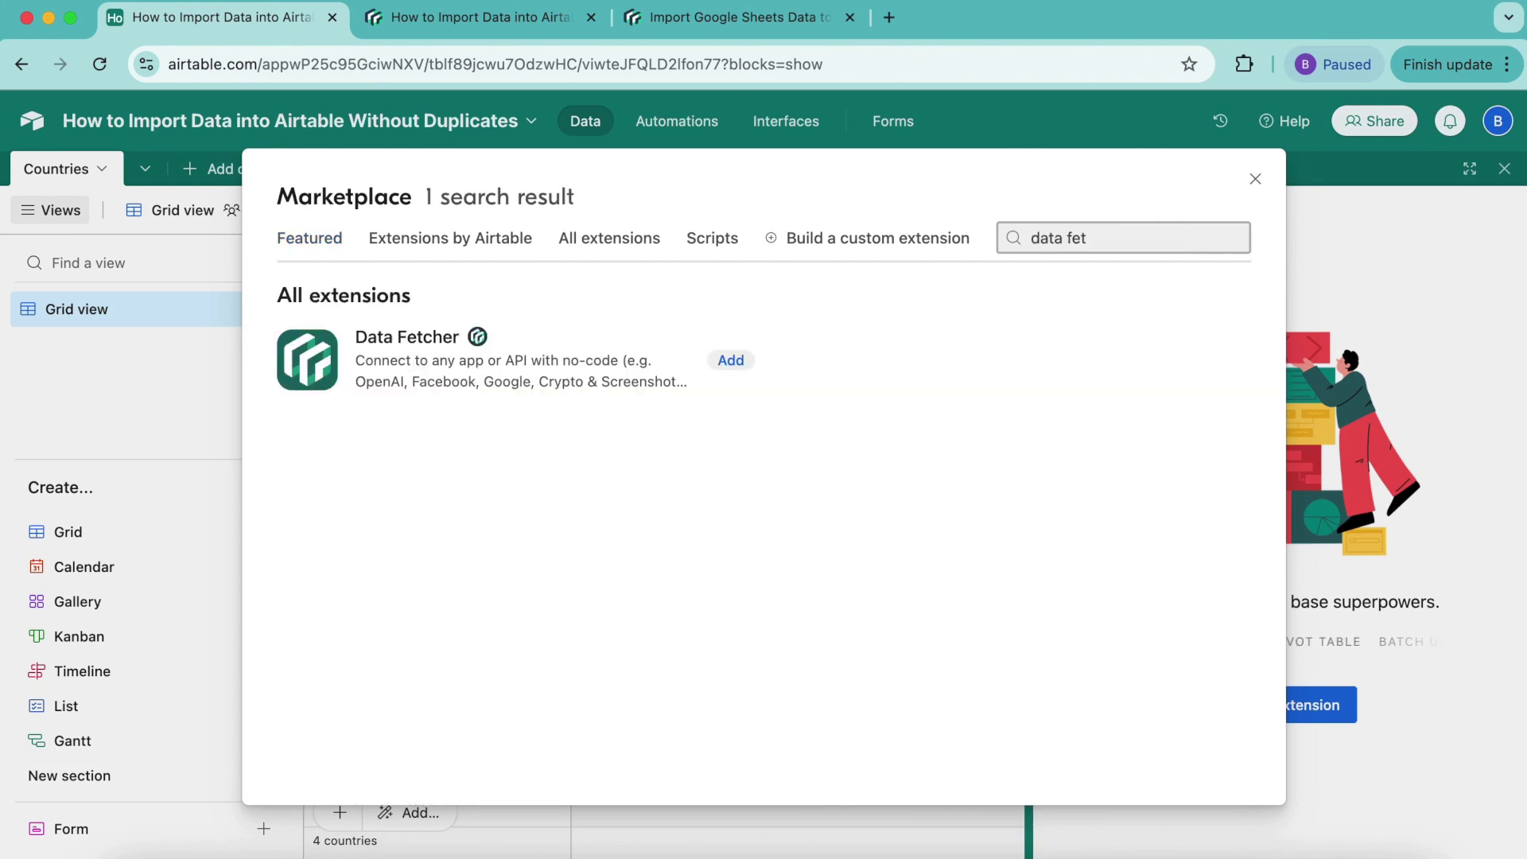
{"action": "left_click", "coordinate": [739, 366]}
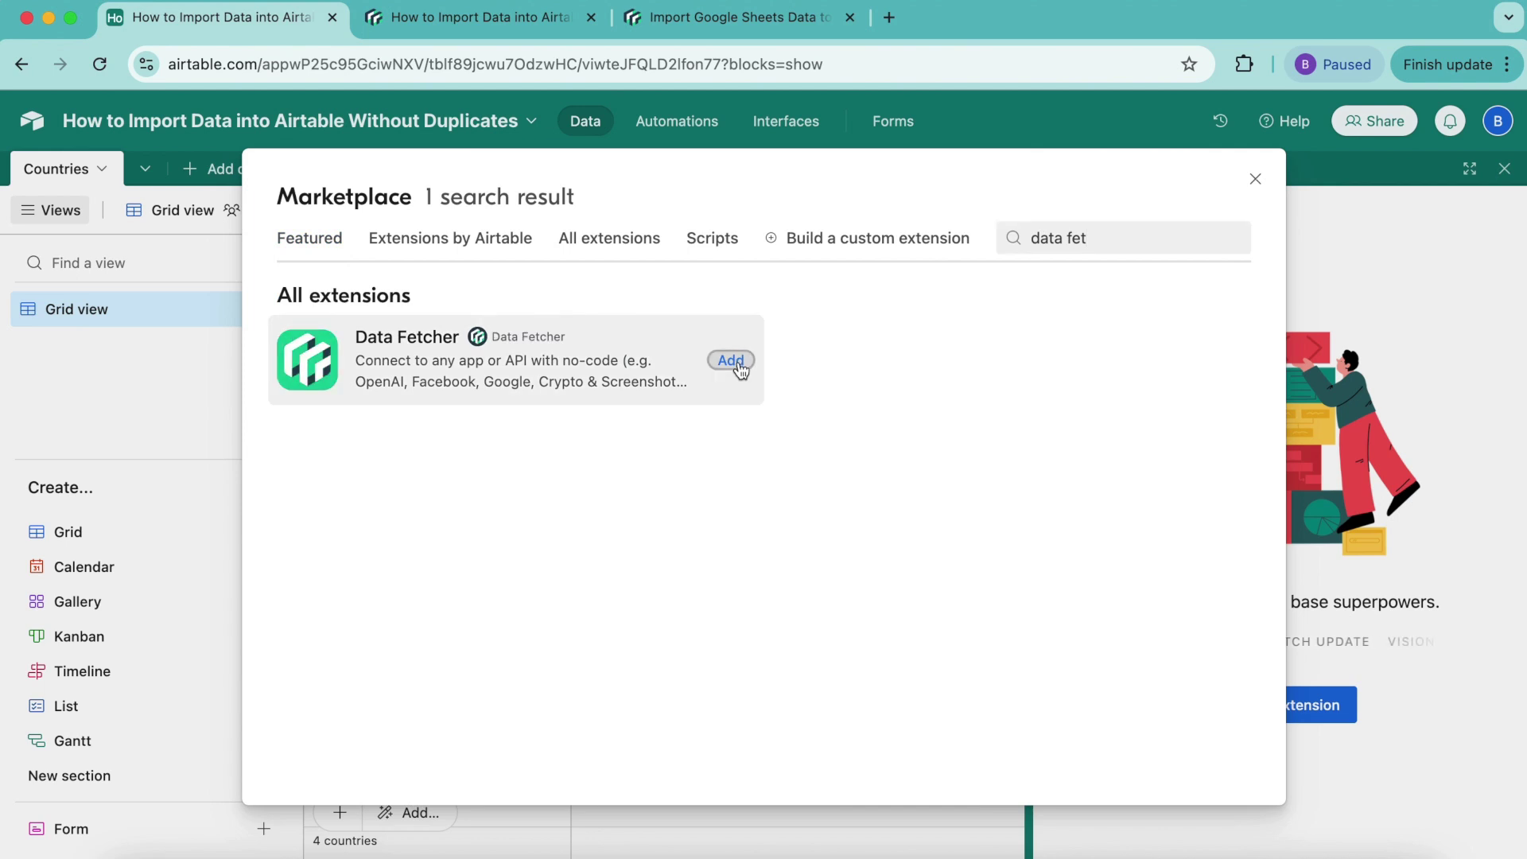
Install Data Fetcher, sign in with Google, and create the first request.
{"action": "left_click", "coordinate": [896, 628]}
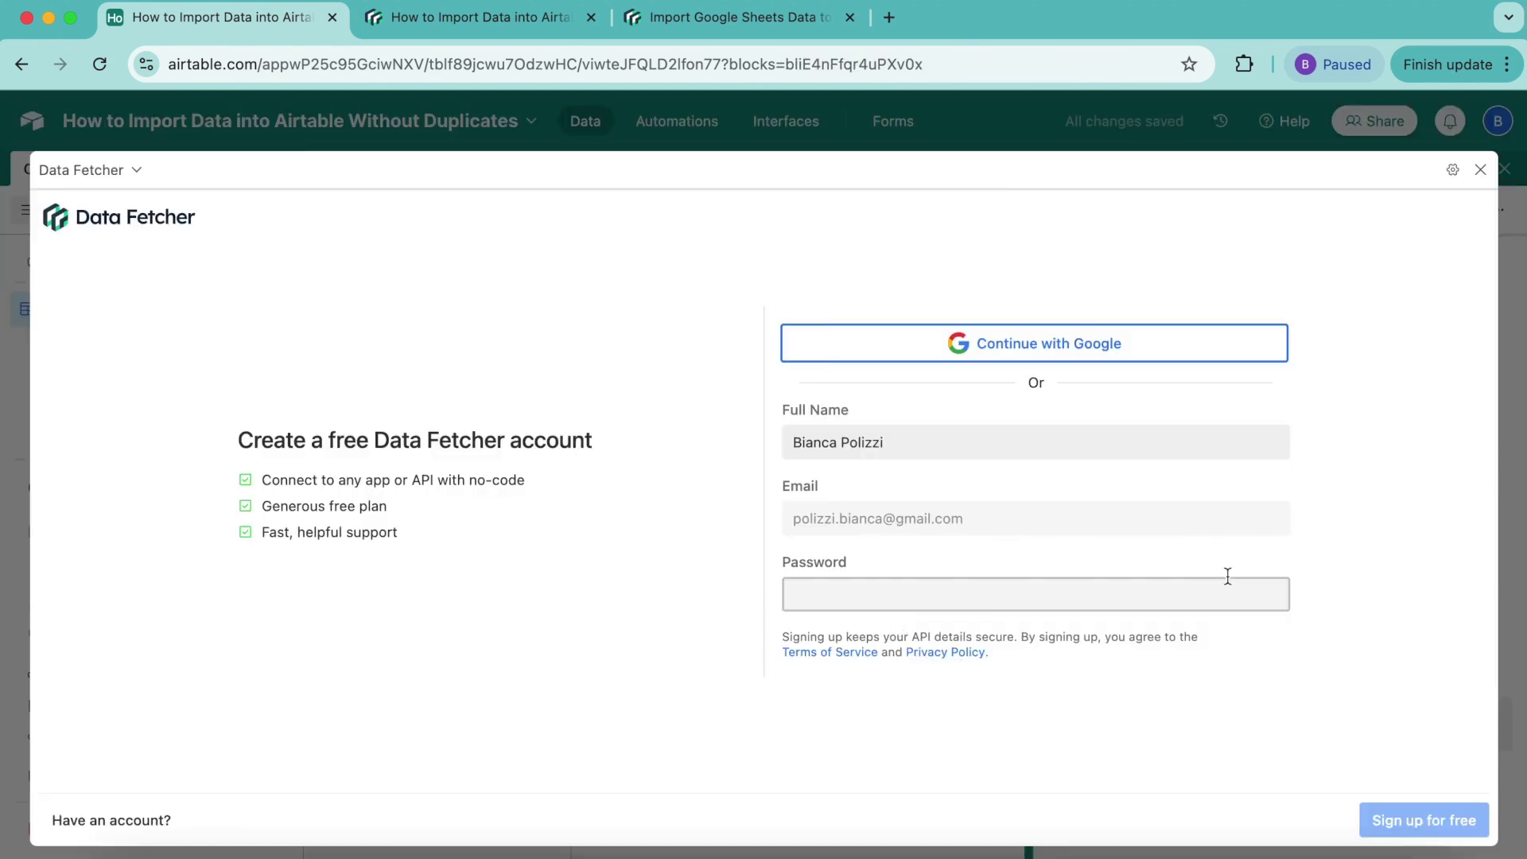
{"action": "left_click", "coordinate": [1227, 577]}
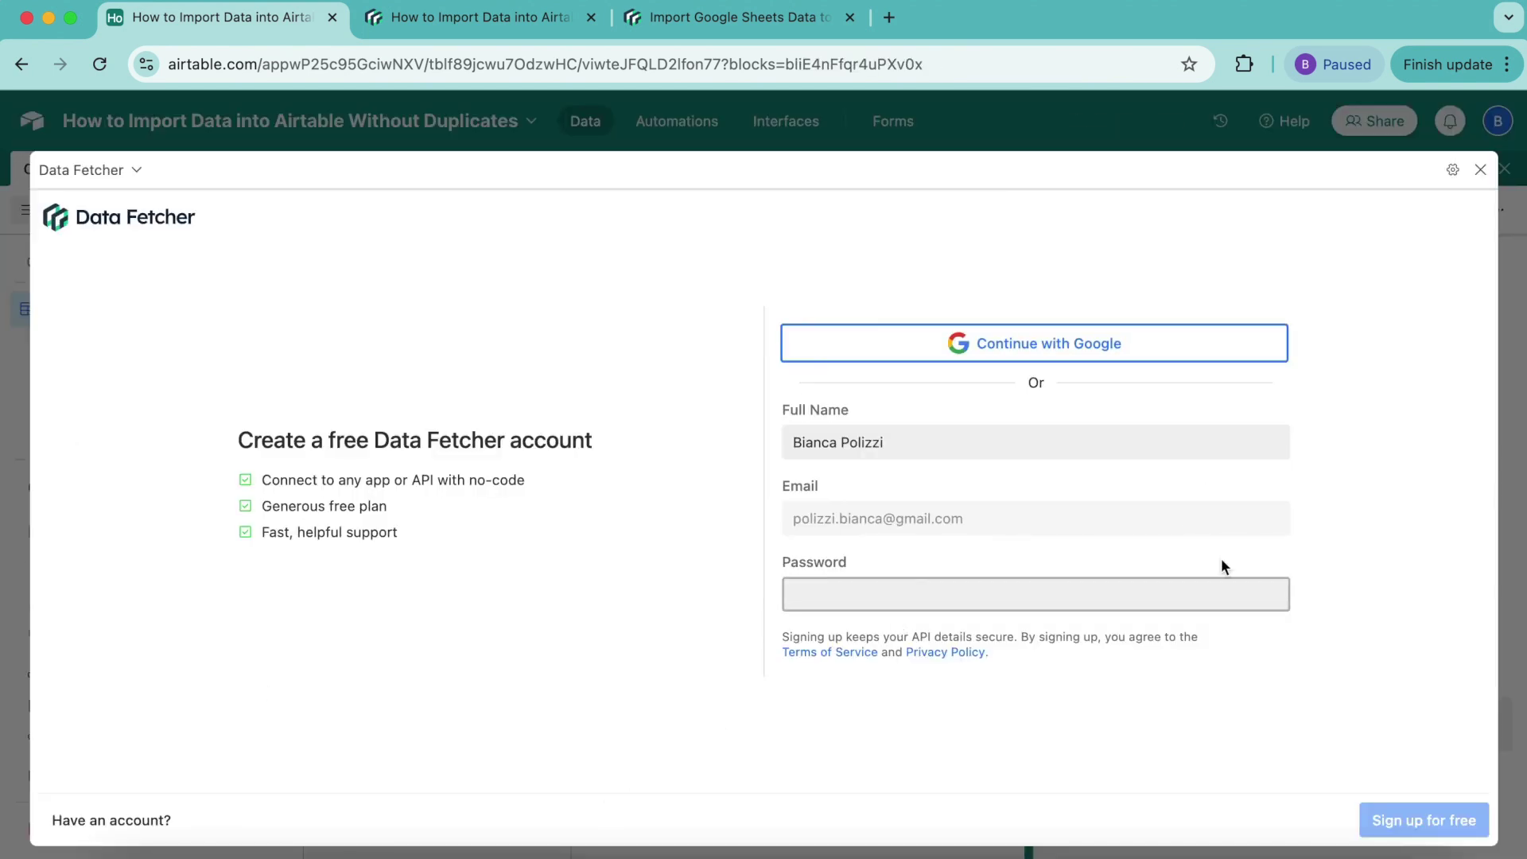
{"action": "left_click", "coordinate": [916, 358]}
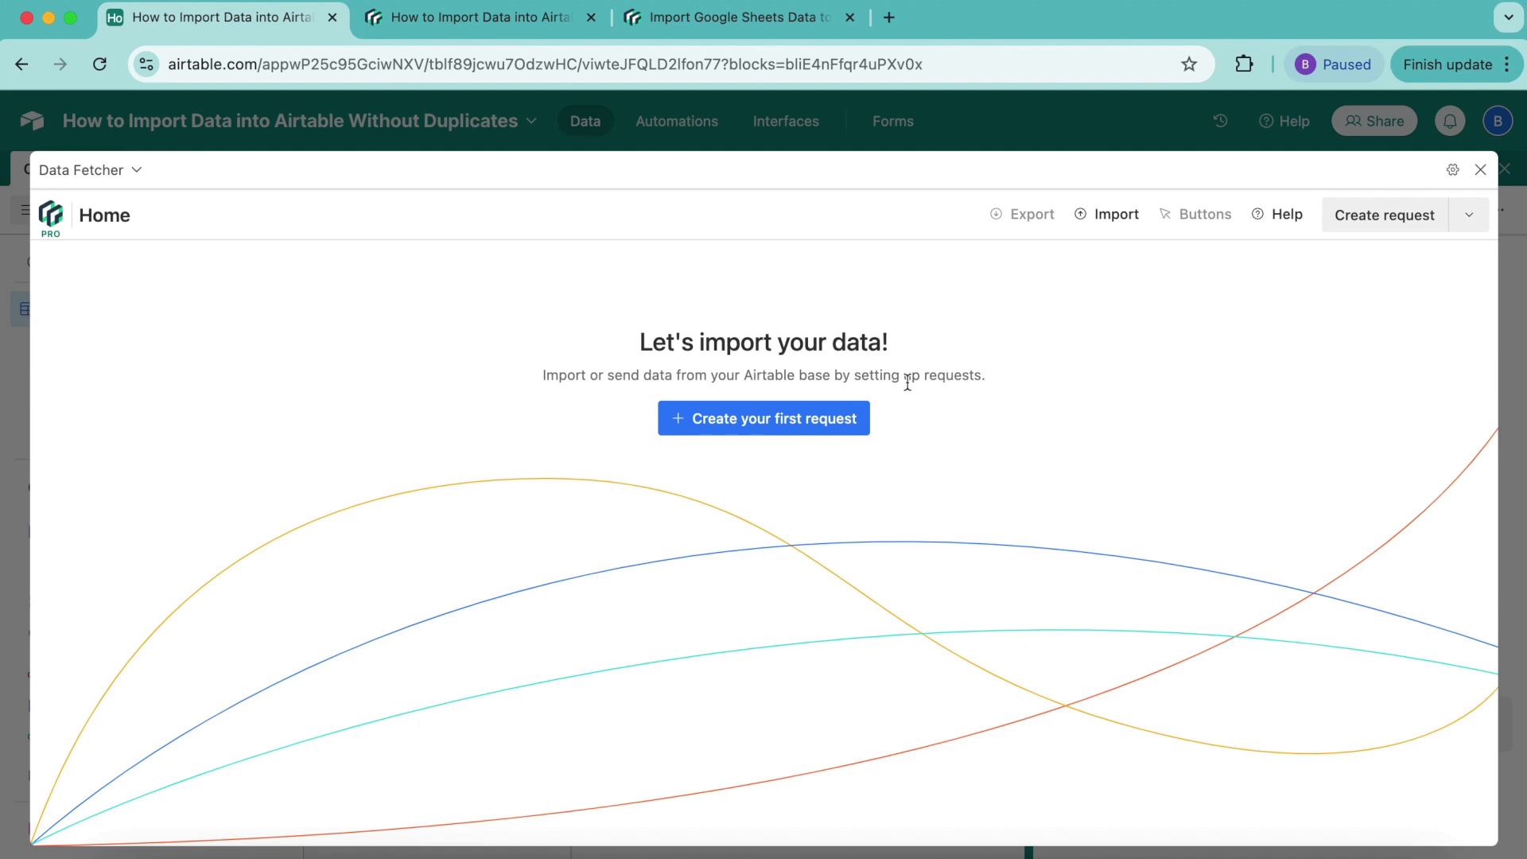
{"action": "left_click", "coordinate": [795, 421]}
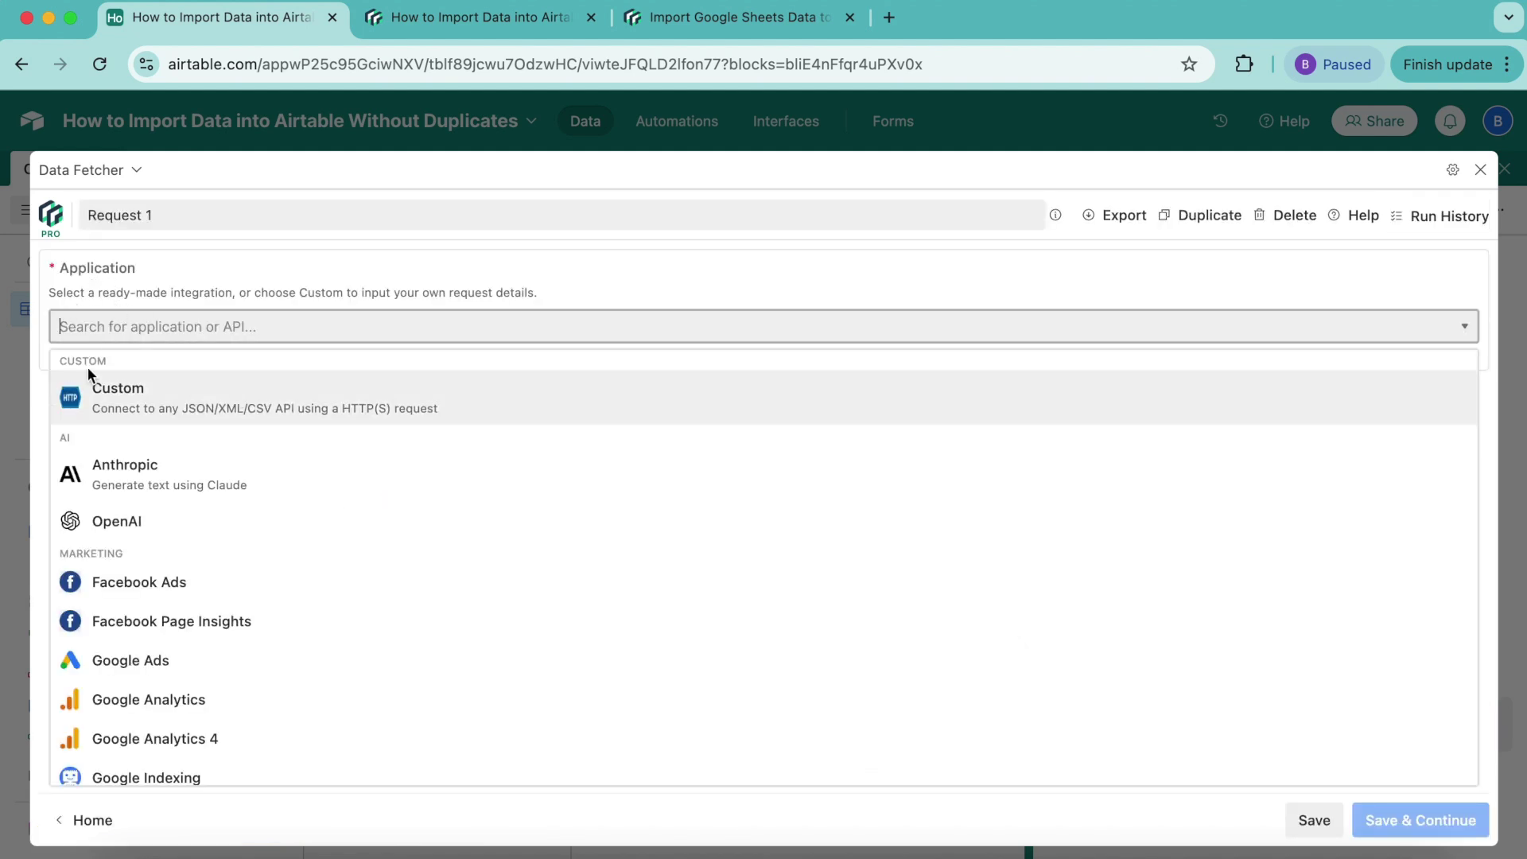
Make the request a Custom one named Fetch European Countries, then switch to the duplicates guide tab.
{"action": "left_click", "coordinate": [162, 405]}
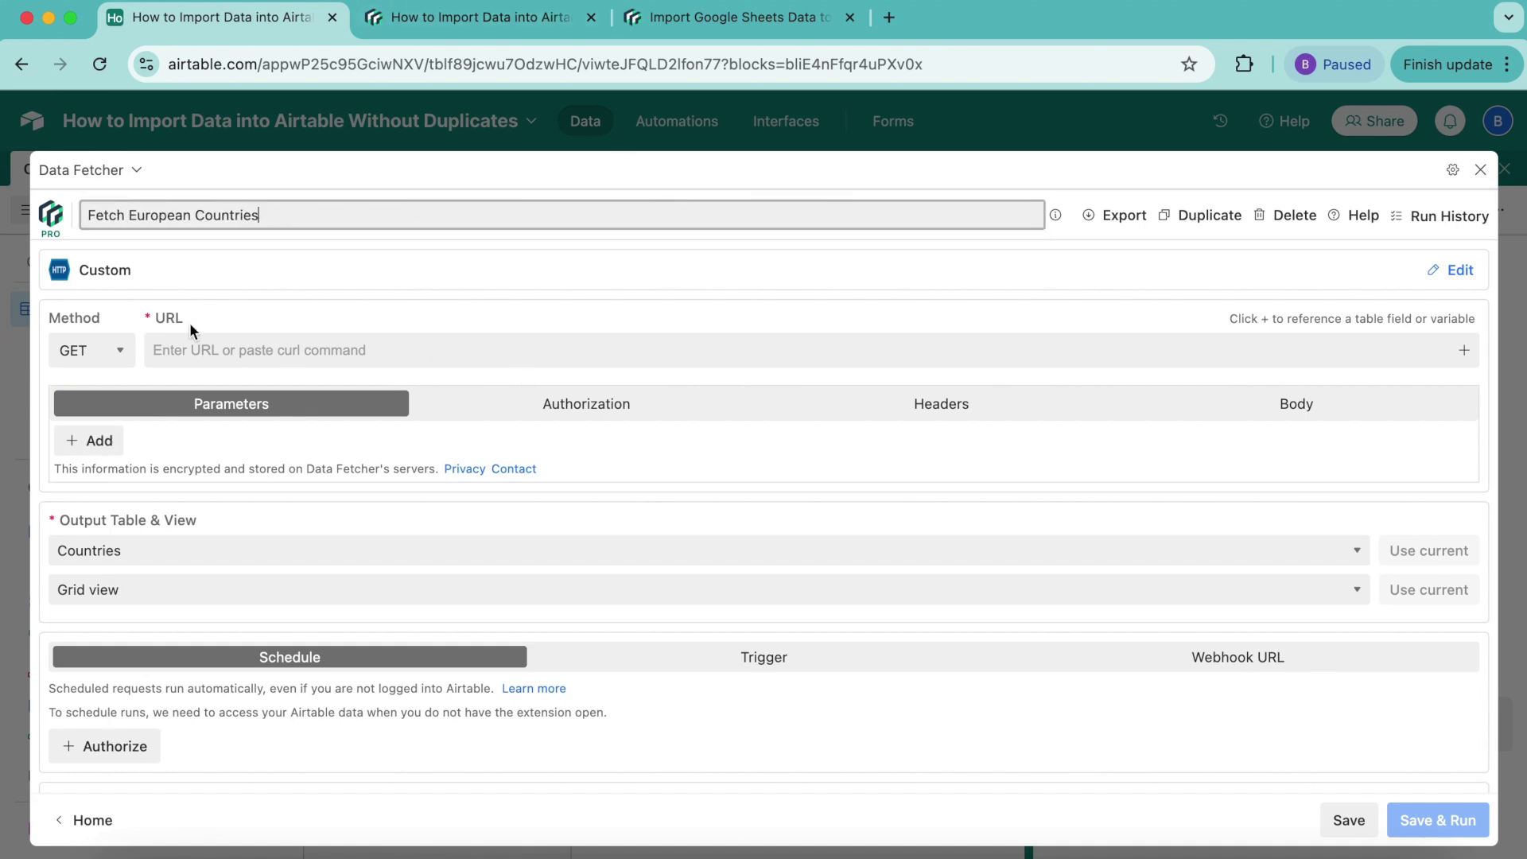
{"action": "left_click", "coordinate": [500, 24]}
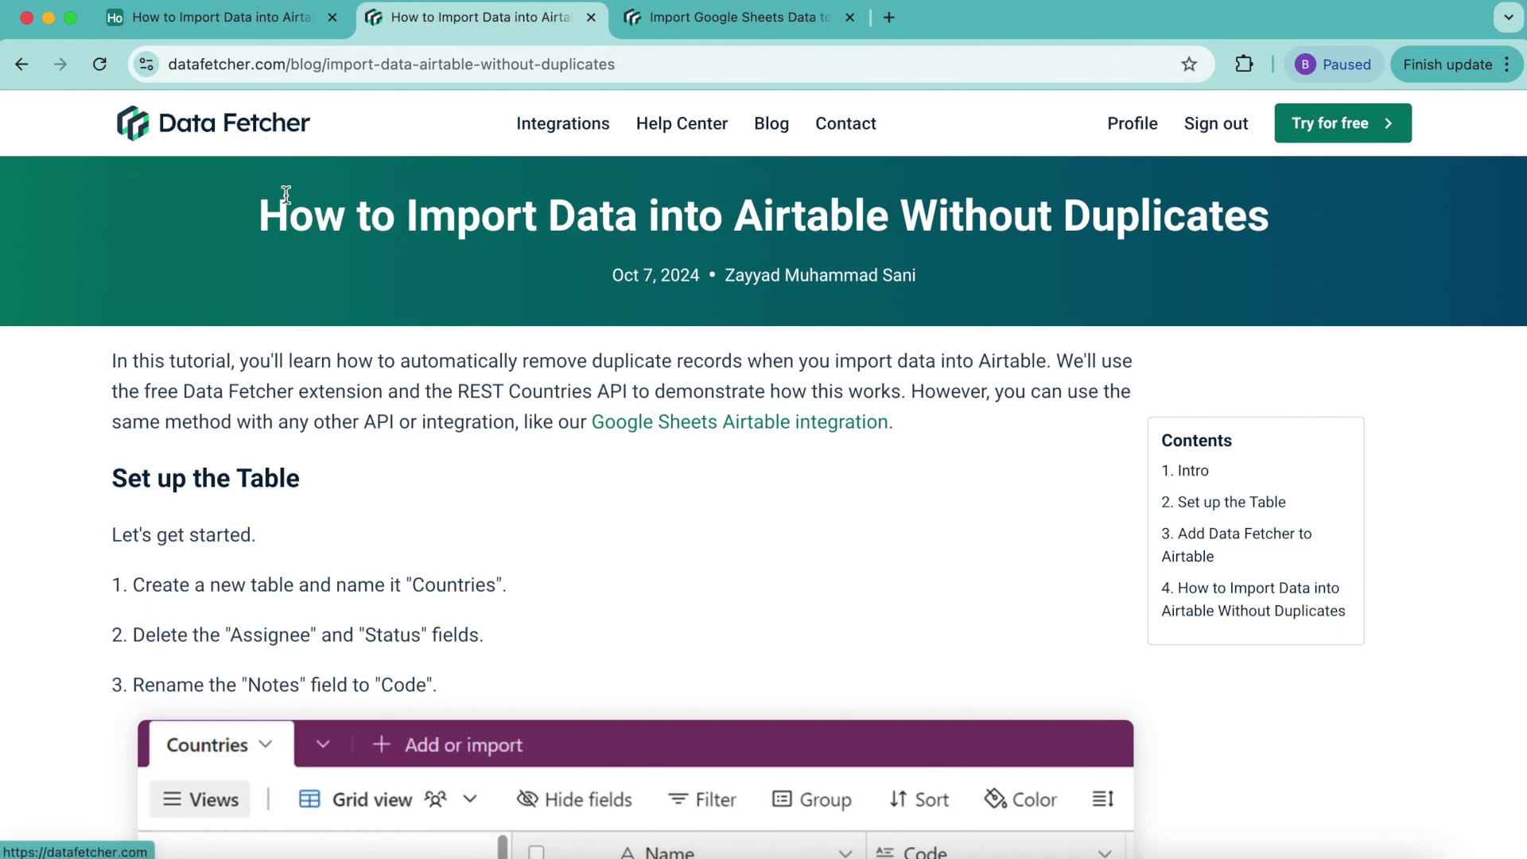
Copy the restcountries Europe URL from step 3 of the guide, then return to Airtable.
{"action": "scroll", "coordinate": [1067, 248], "scroll_direction": "down", "scroll_amount": 20}
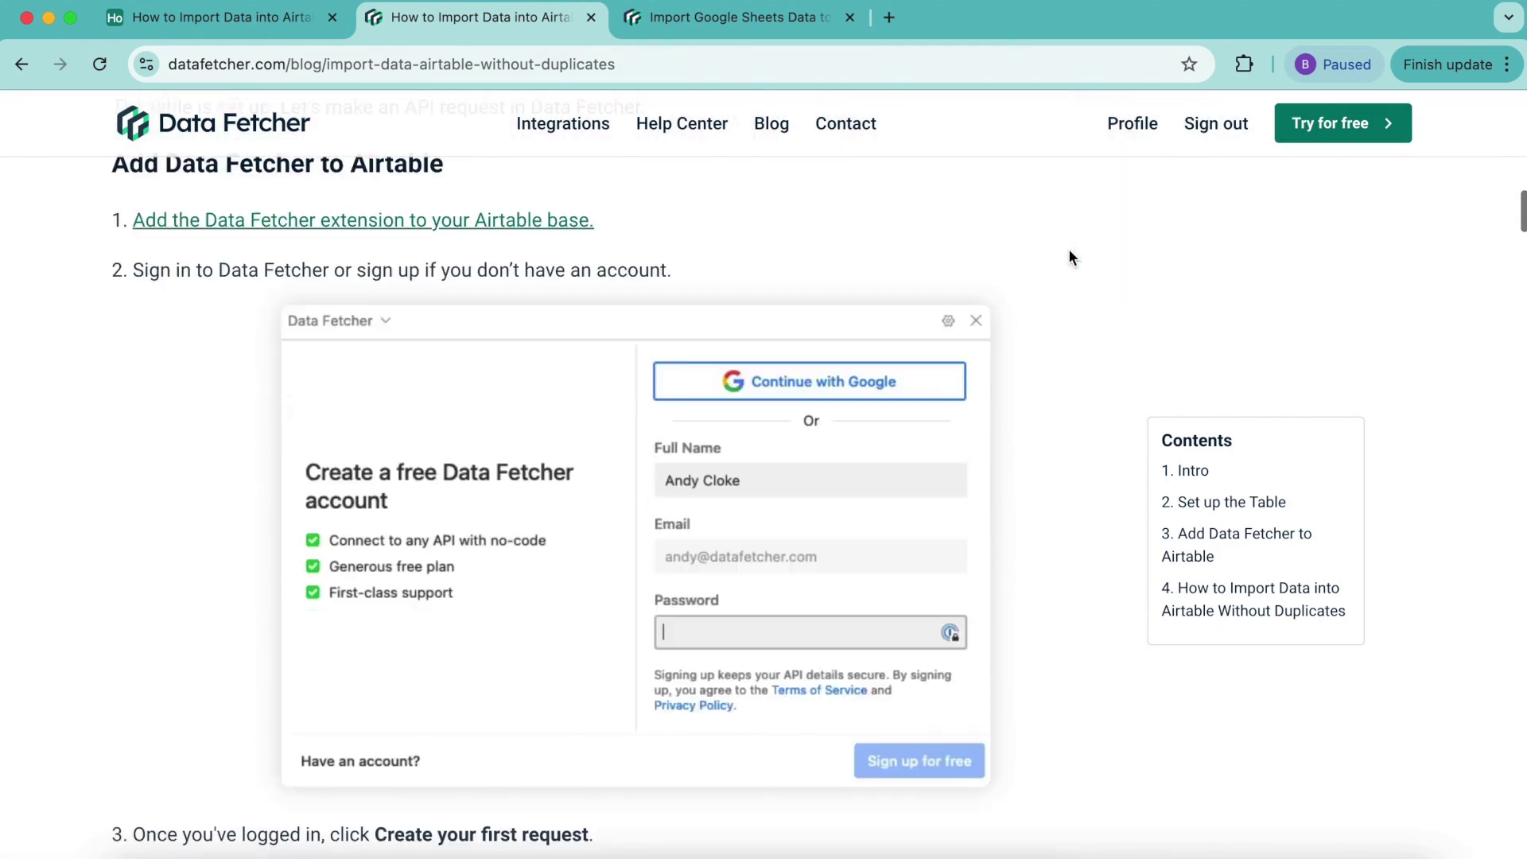
{"action": "scroll", "coordinate": [1067, 248], "scroll_direction": "down", "scroll_amount": 15}
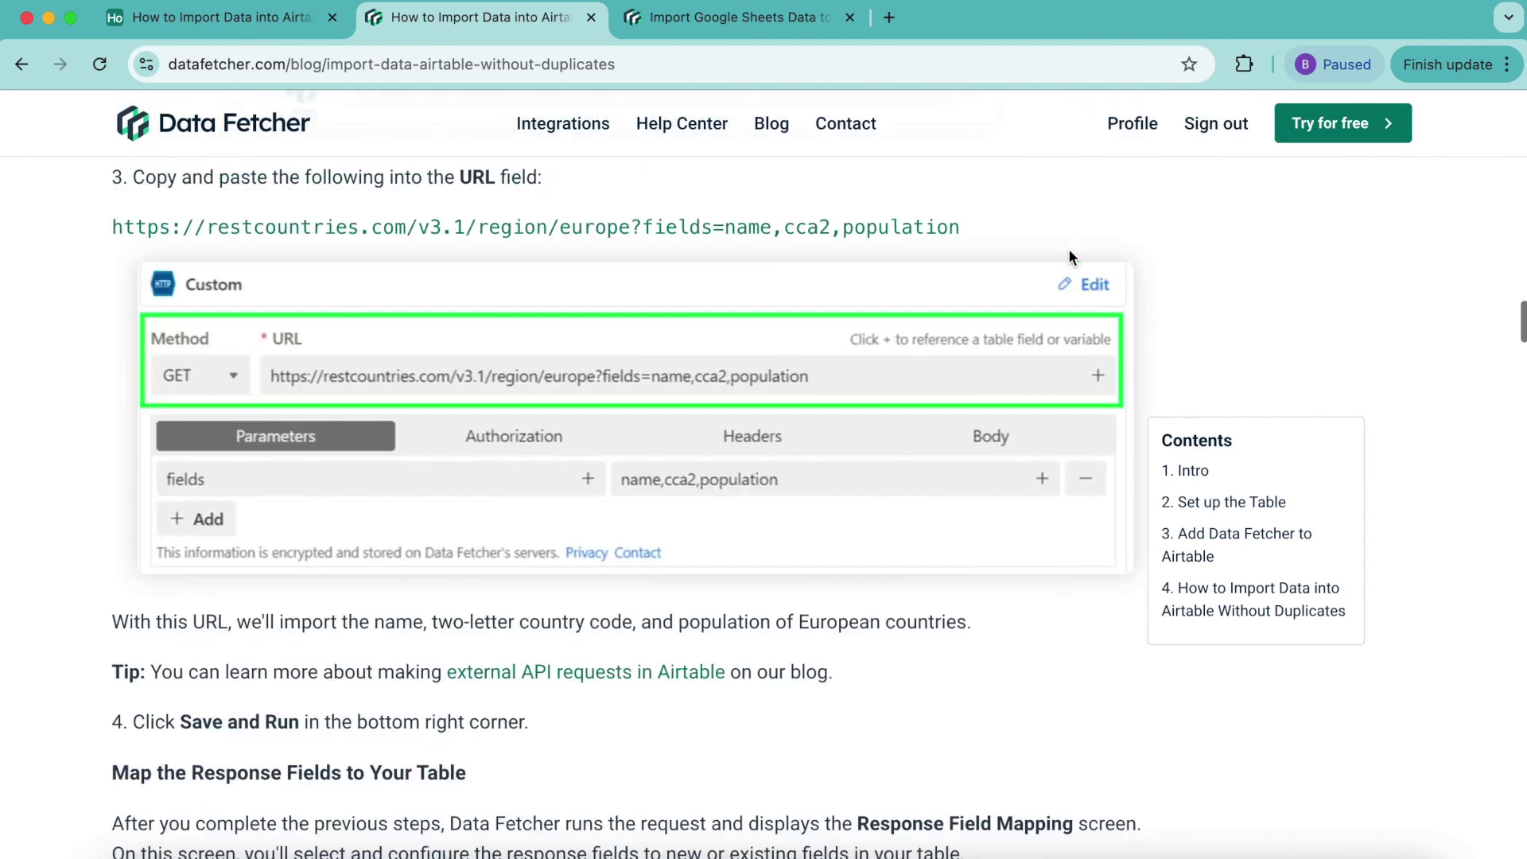
{"action": "scroll", "coordinate": [989, 418], "scroll_direction": "up", "scroll_amount": 2}
{"action": "left_click_drag", "start_coordinate": [989, 418], "coordinate": [102, 421]}
{"action": "key", "text": "super+c"}
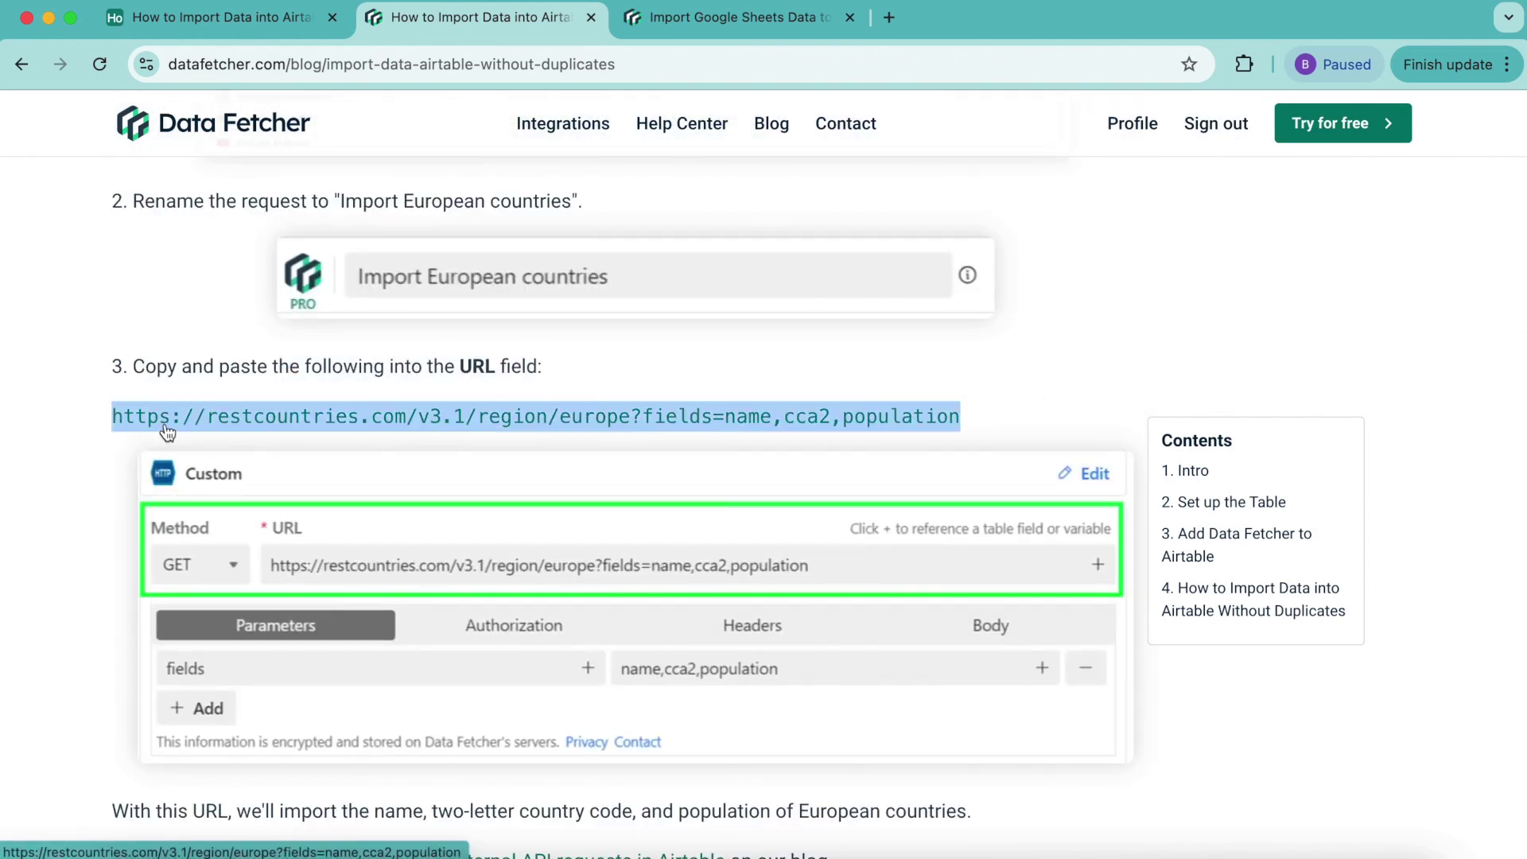
{"action": "left_click", "coordinate": [205, 13]}
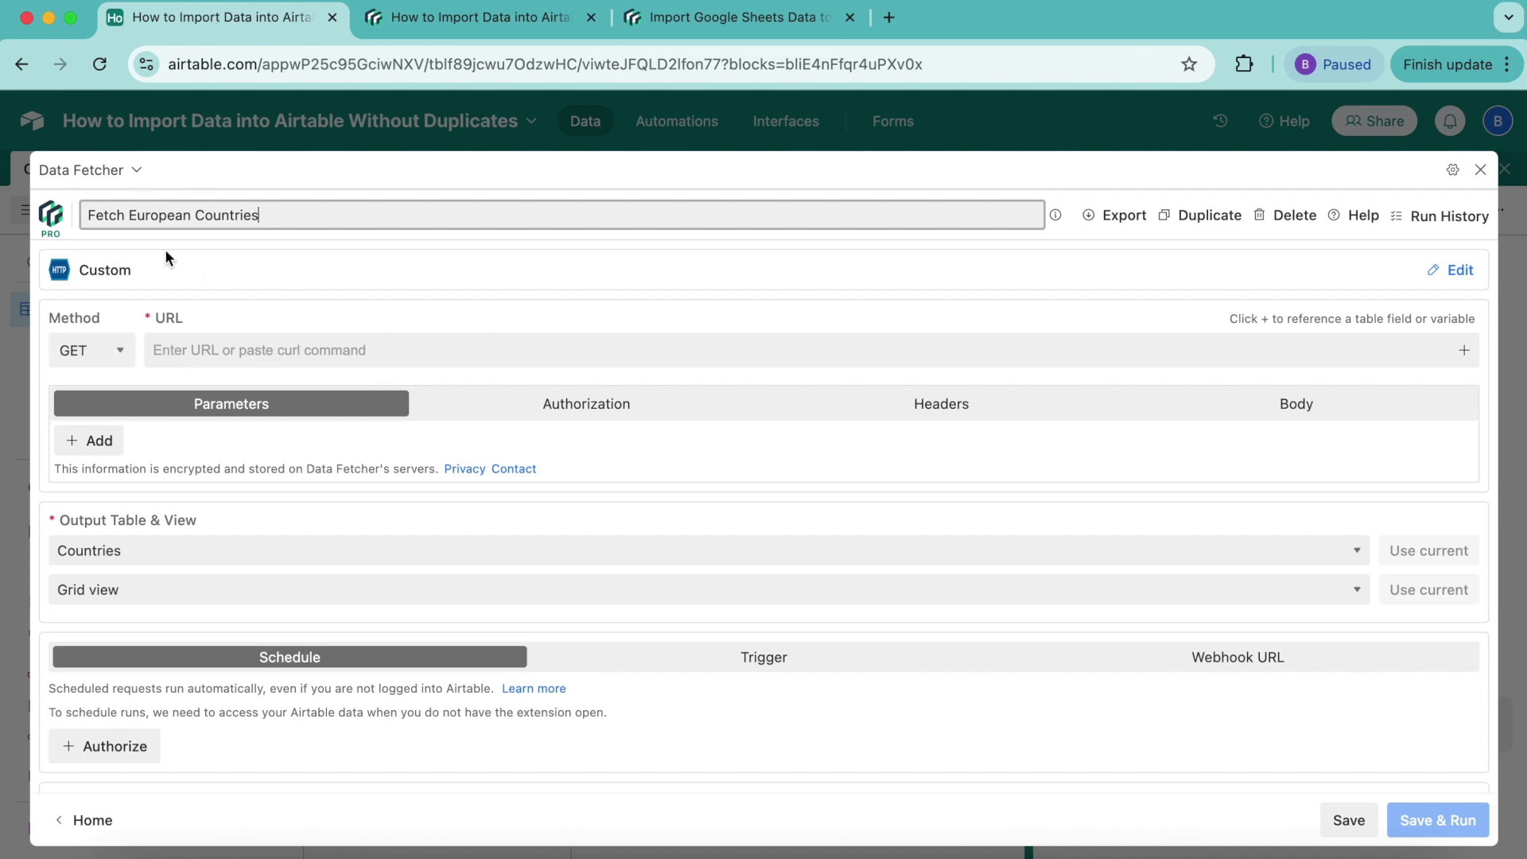
Paste the restcountries Europe URL into the request's URL field.
{"action": "left_click", "coordinate": [186, 354]}
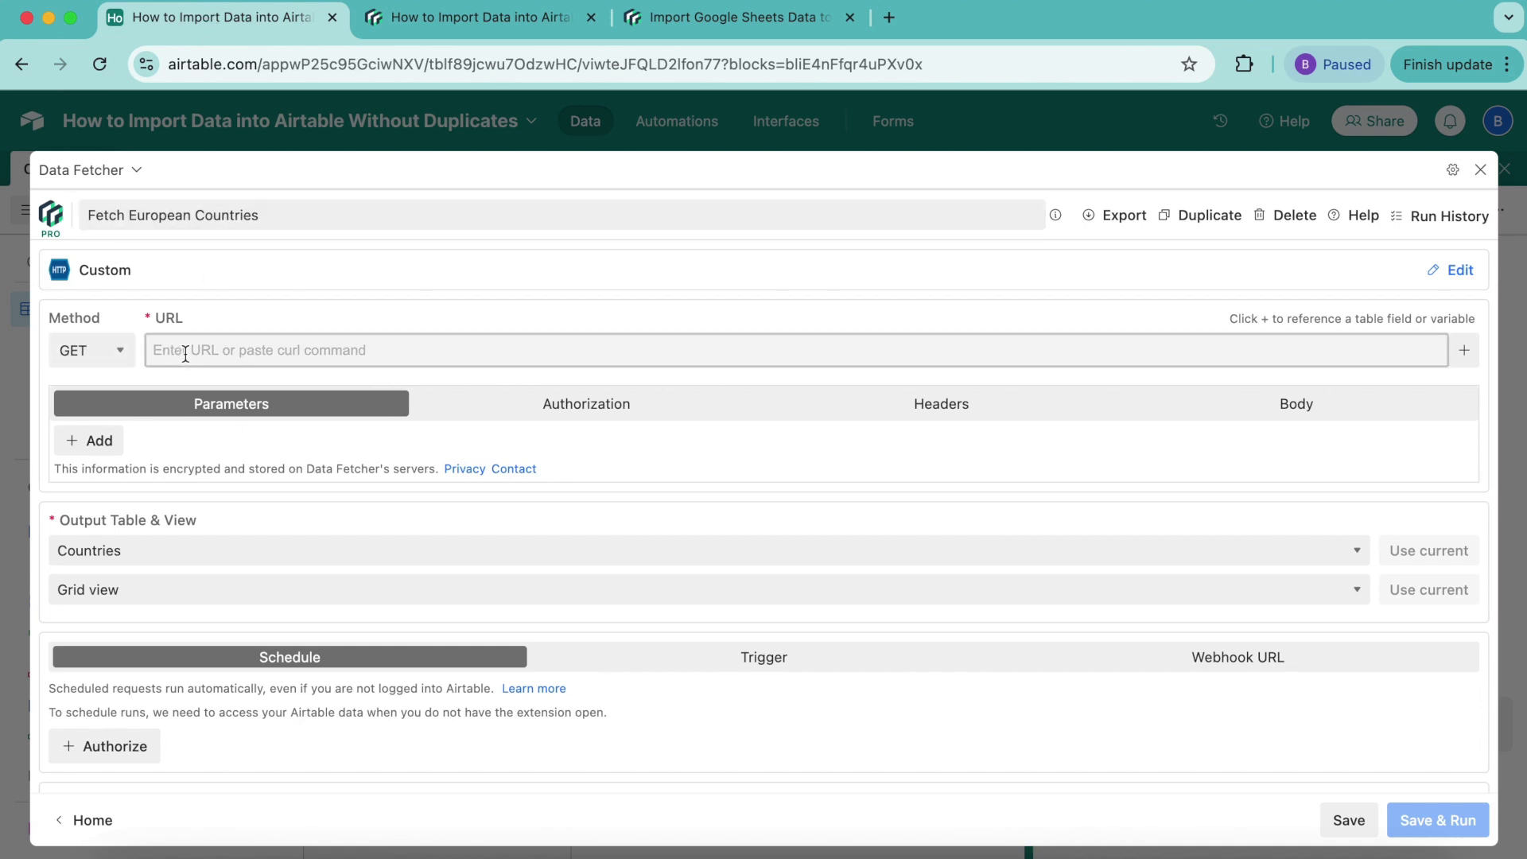
{"action": "key", "text": "super+v"}
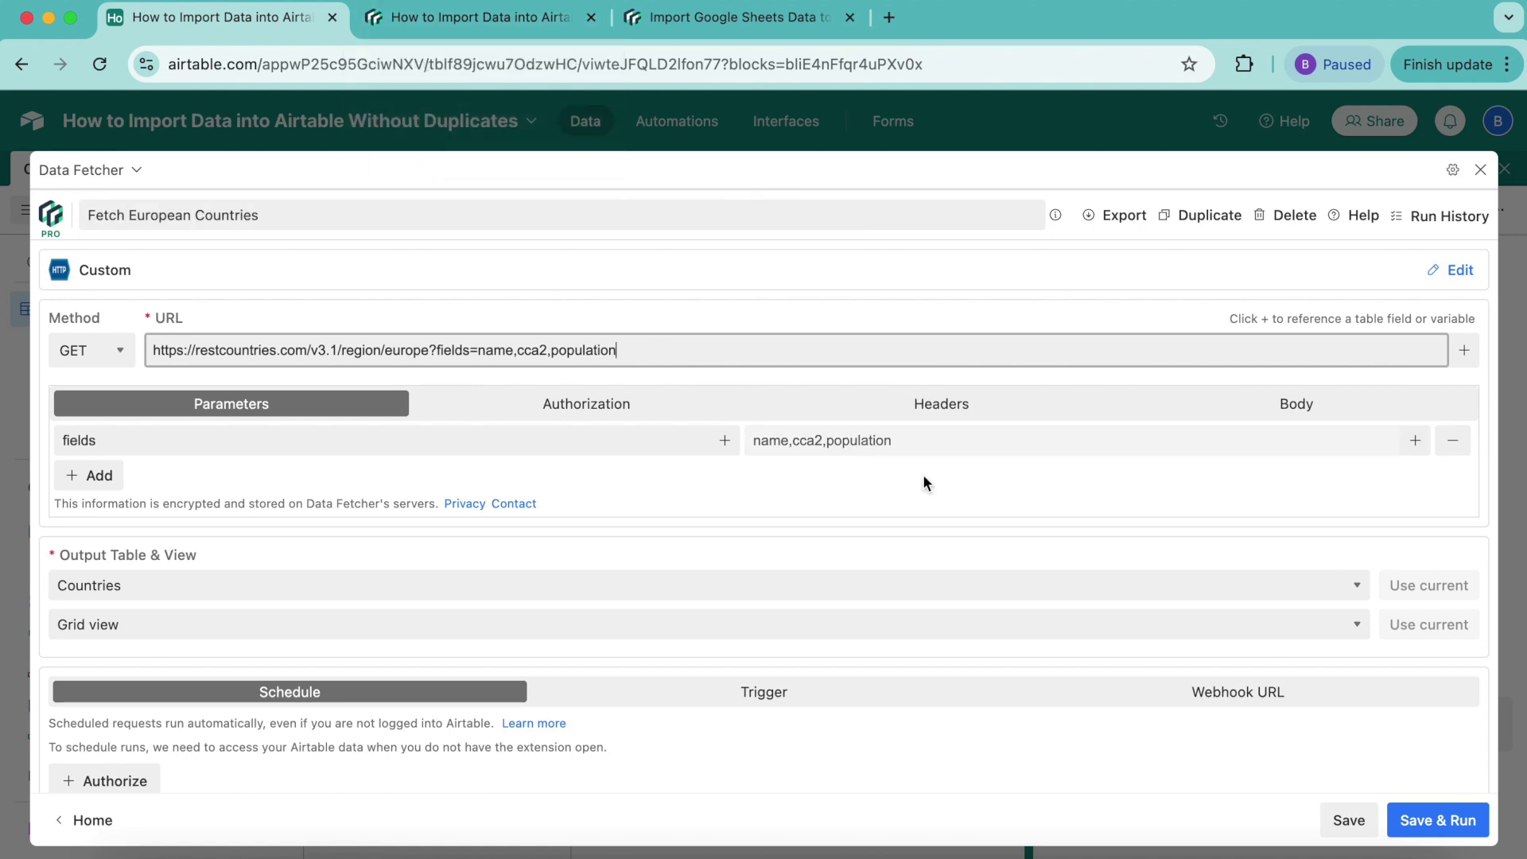
Save and run the request, clear all response fields, and map Name common to Name.
{"action": "left_click", "coordinate": [1414, 828]}
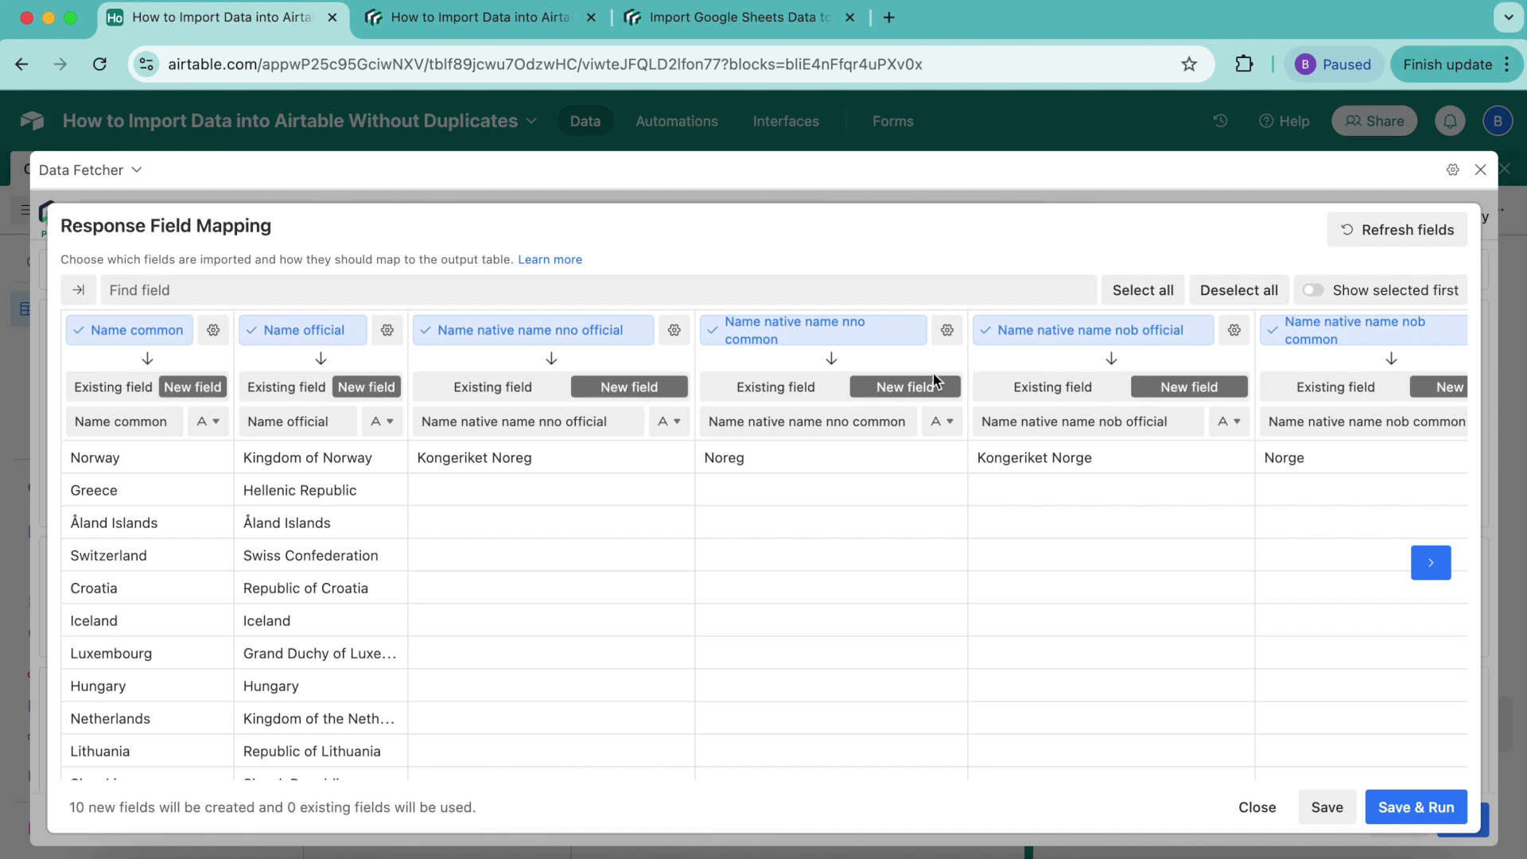
{"action": "left_click", "coordinate": [1240, 291]}
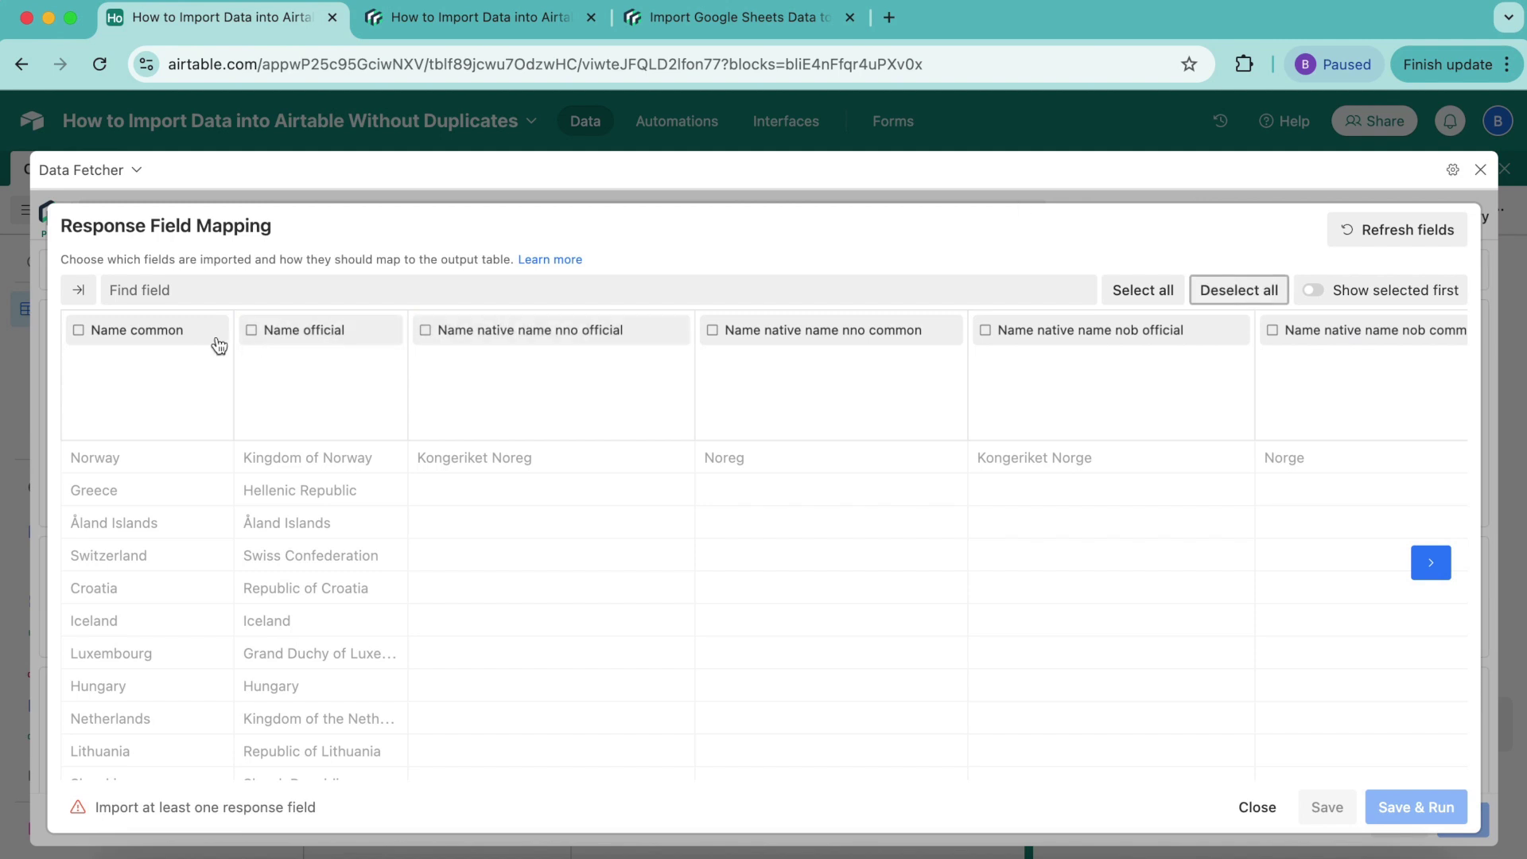
{"action": "left_click", "coordinate": [130, 339]}
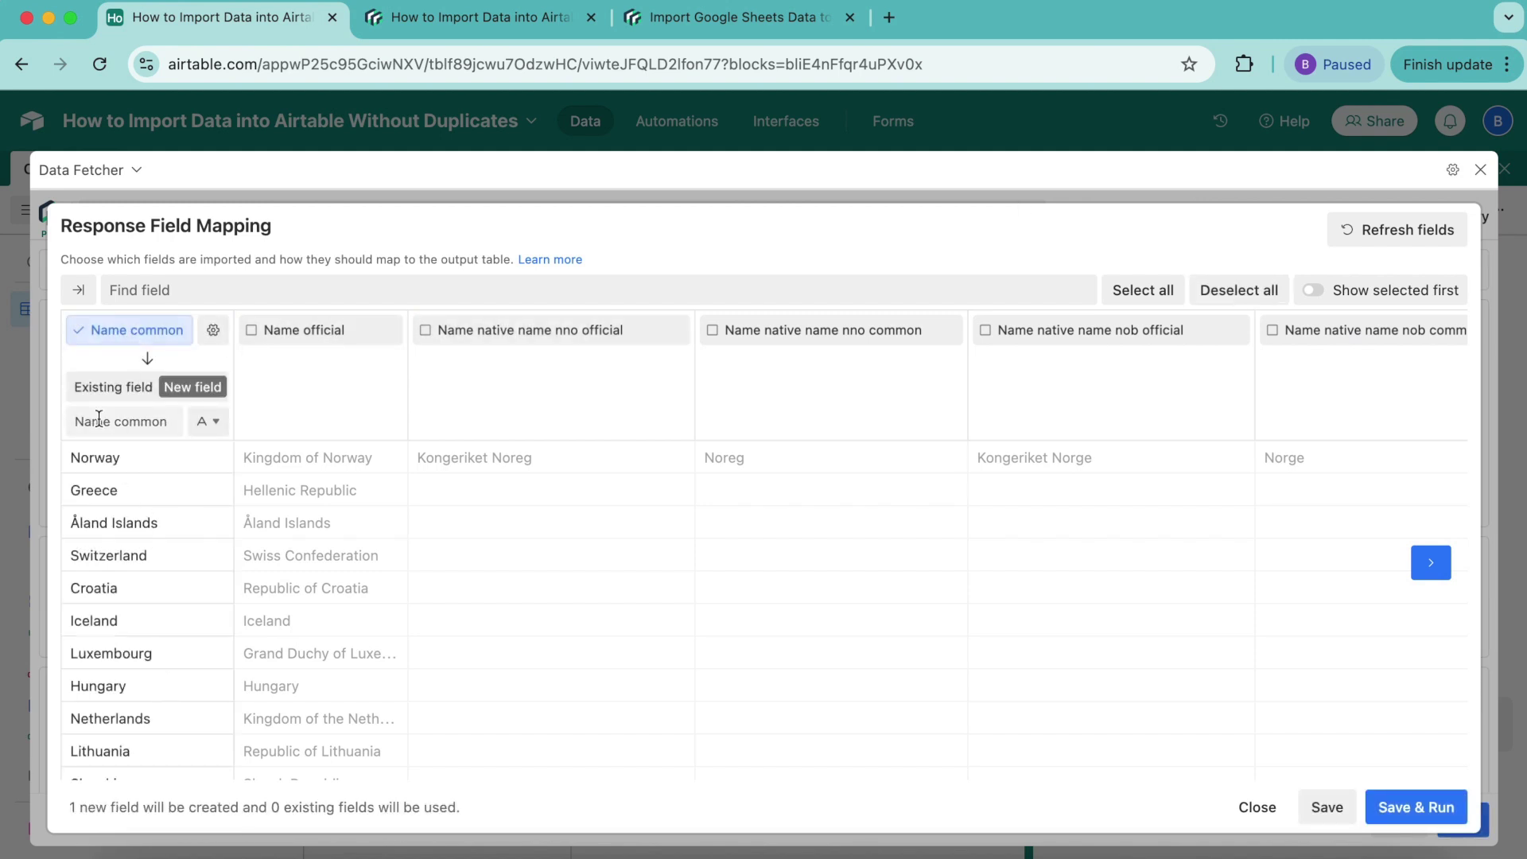
{"action": "left_click", "coordinate": [112, 388]}
{"action": "left_click", "coordinate": [134, 422]}
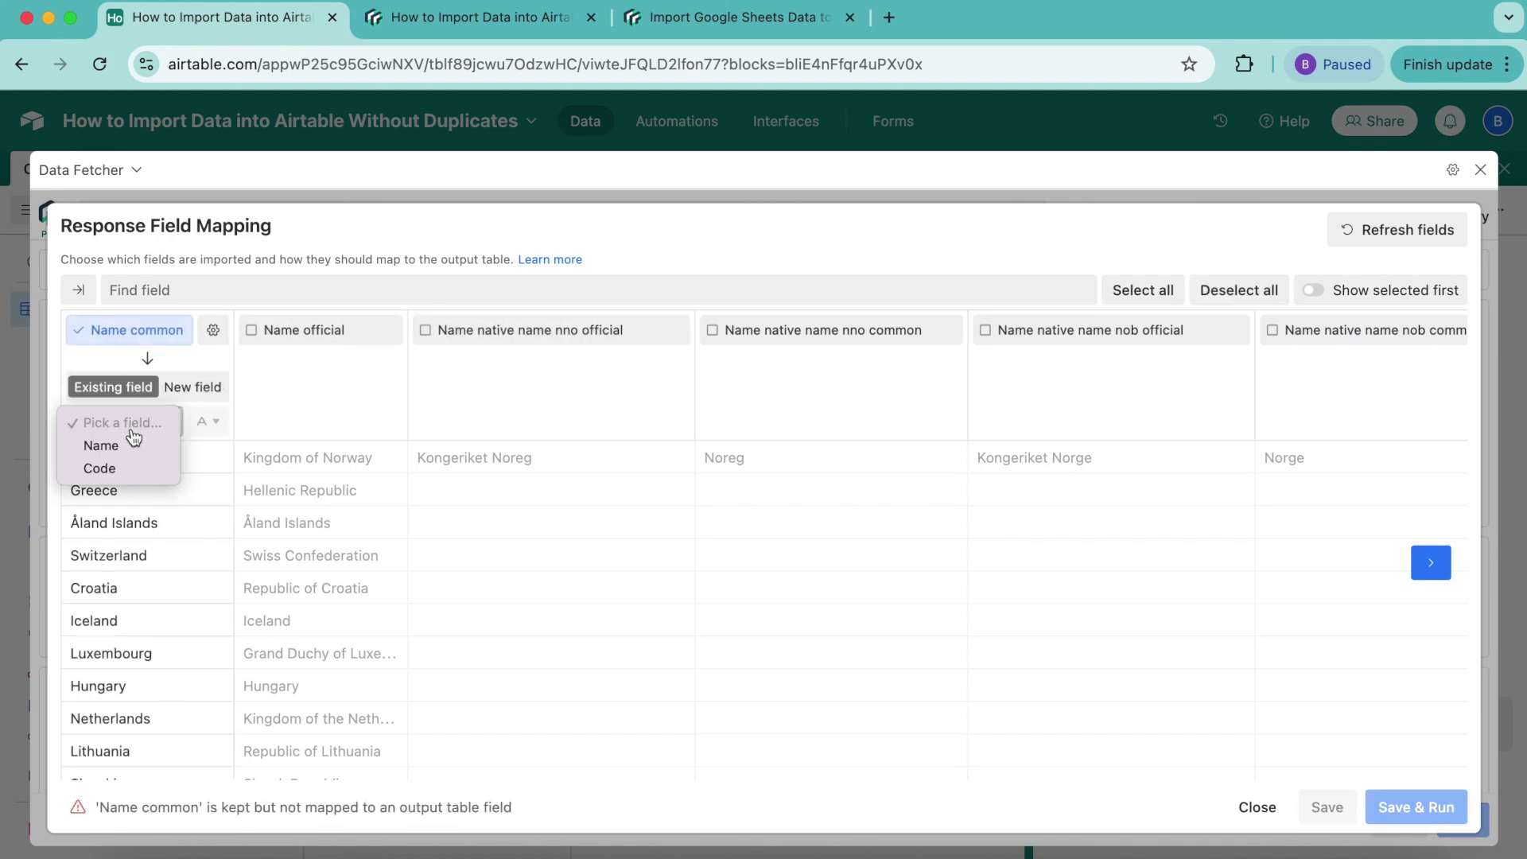
{"action": "left_click", "coordinate": [131, 446]}
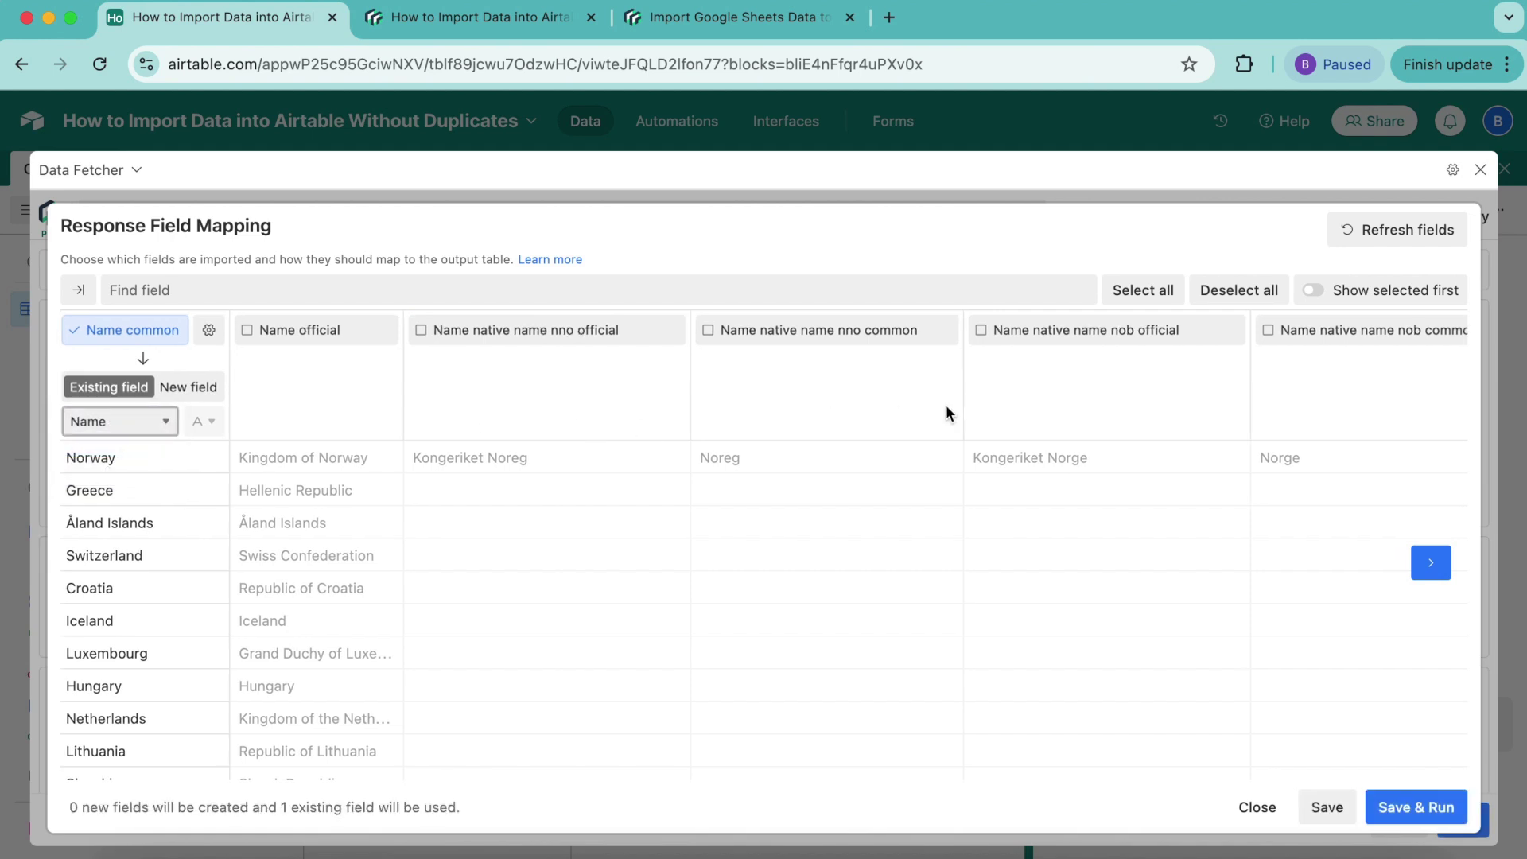
Map Cca 2 to the existing Code field and include Population as a new field.
{"action": "scroll", "coordinate": [946, 405], "scroll_direction": "right", "scroll_amount": 10}
{"action": "scroll", "coordinate": [946, 411], "scroll_direction": "right", "scroll_amount": 10}
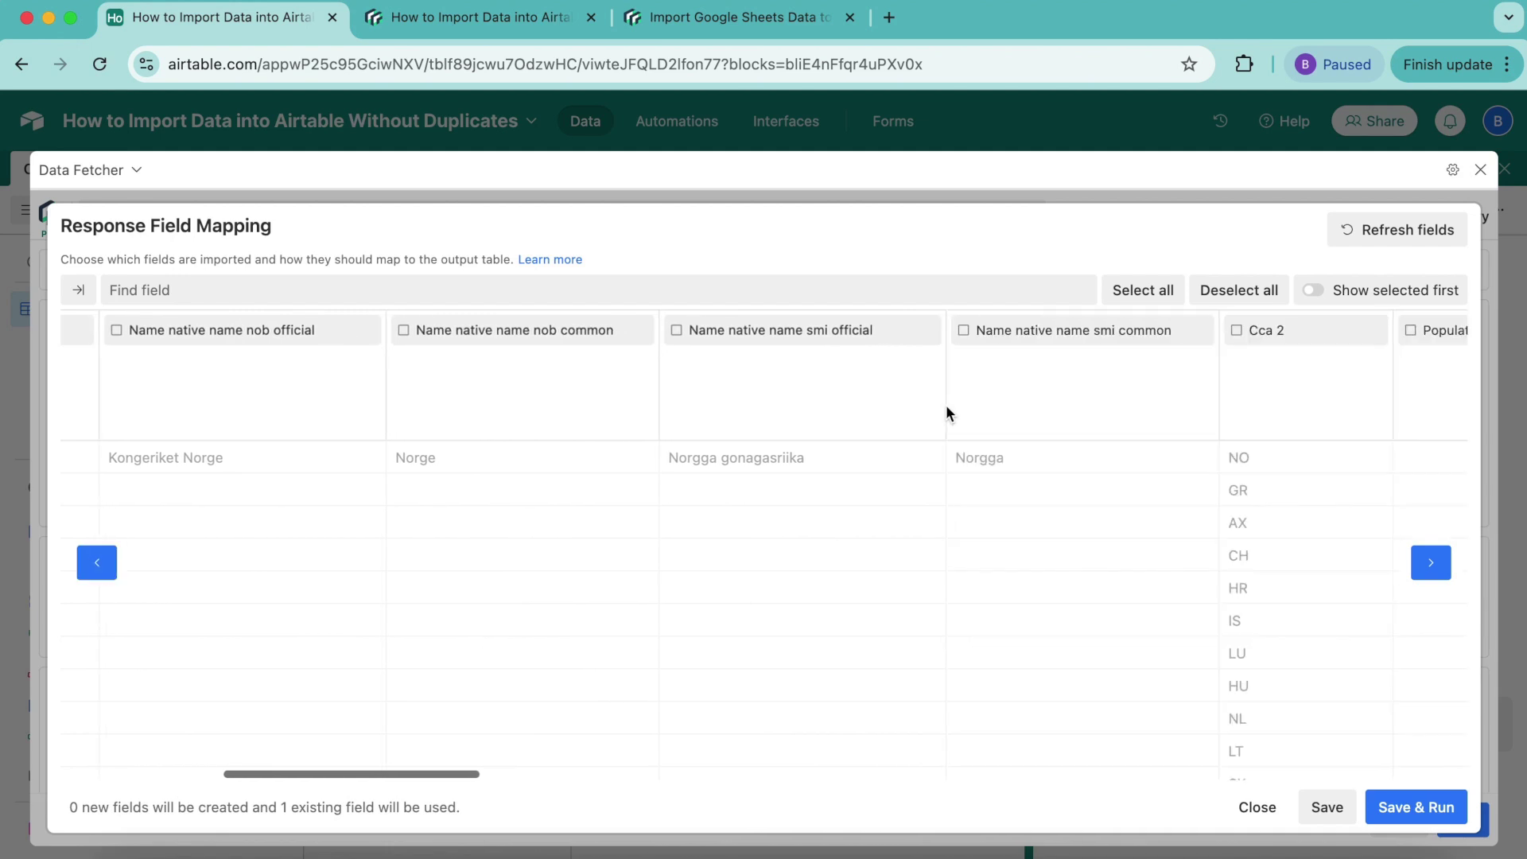
{"action": "scroll", "coordinate": [946, 404], "scroll_direction": "right", "scroll_amount": 5}
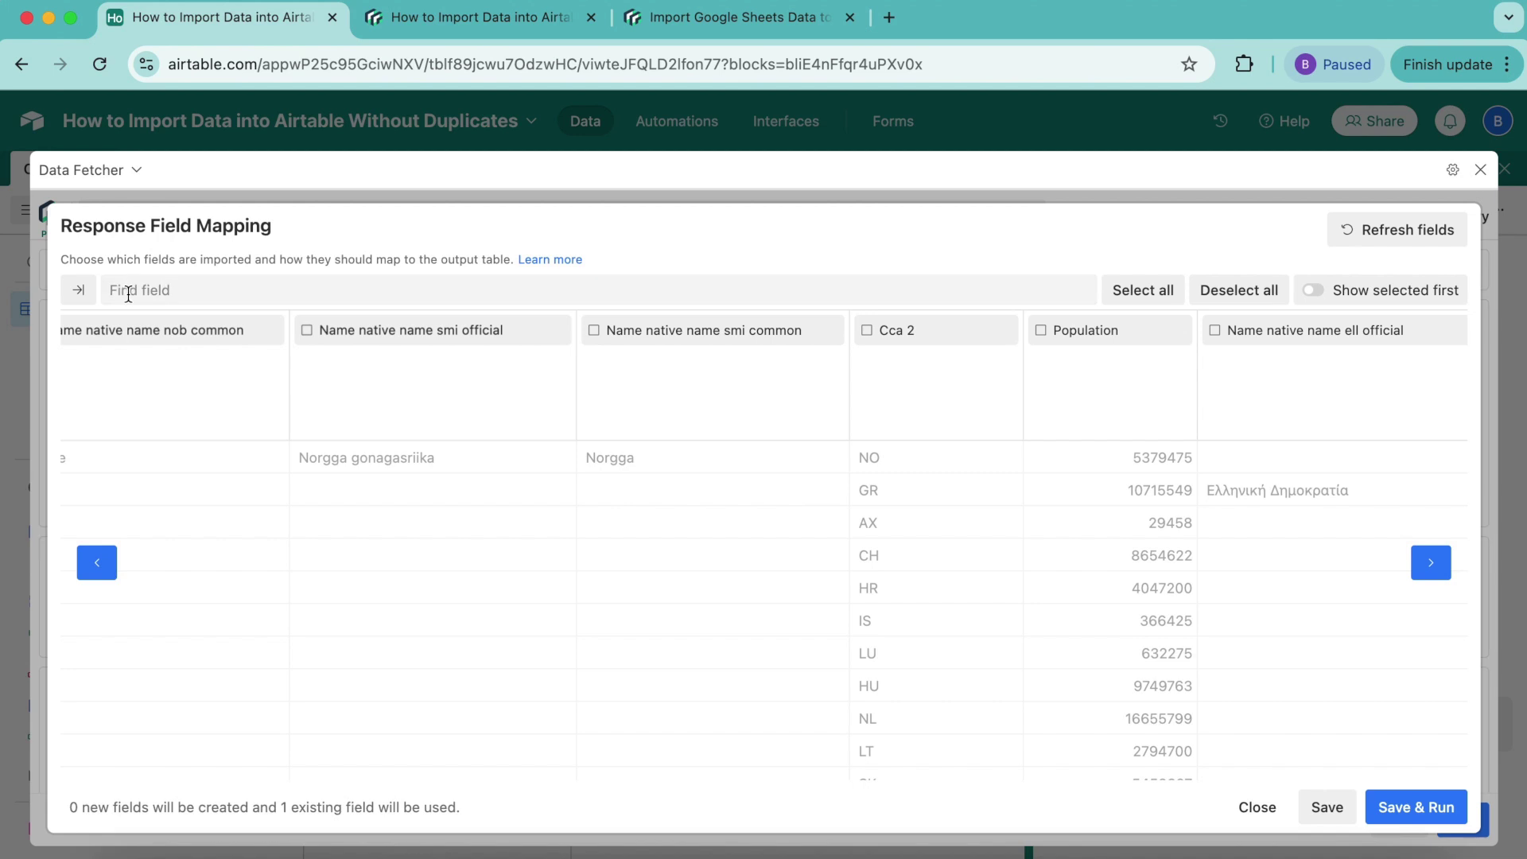
{"action": "left_click", "coordinate": [887, 333]}
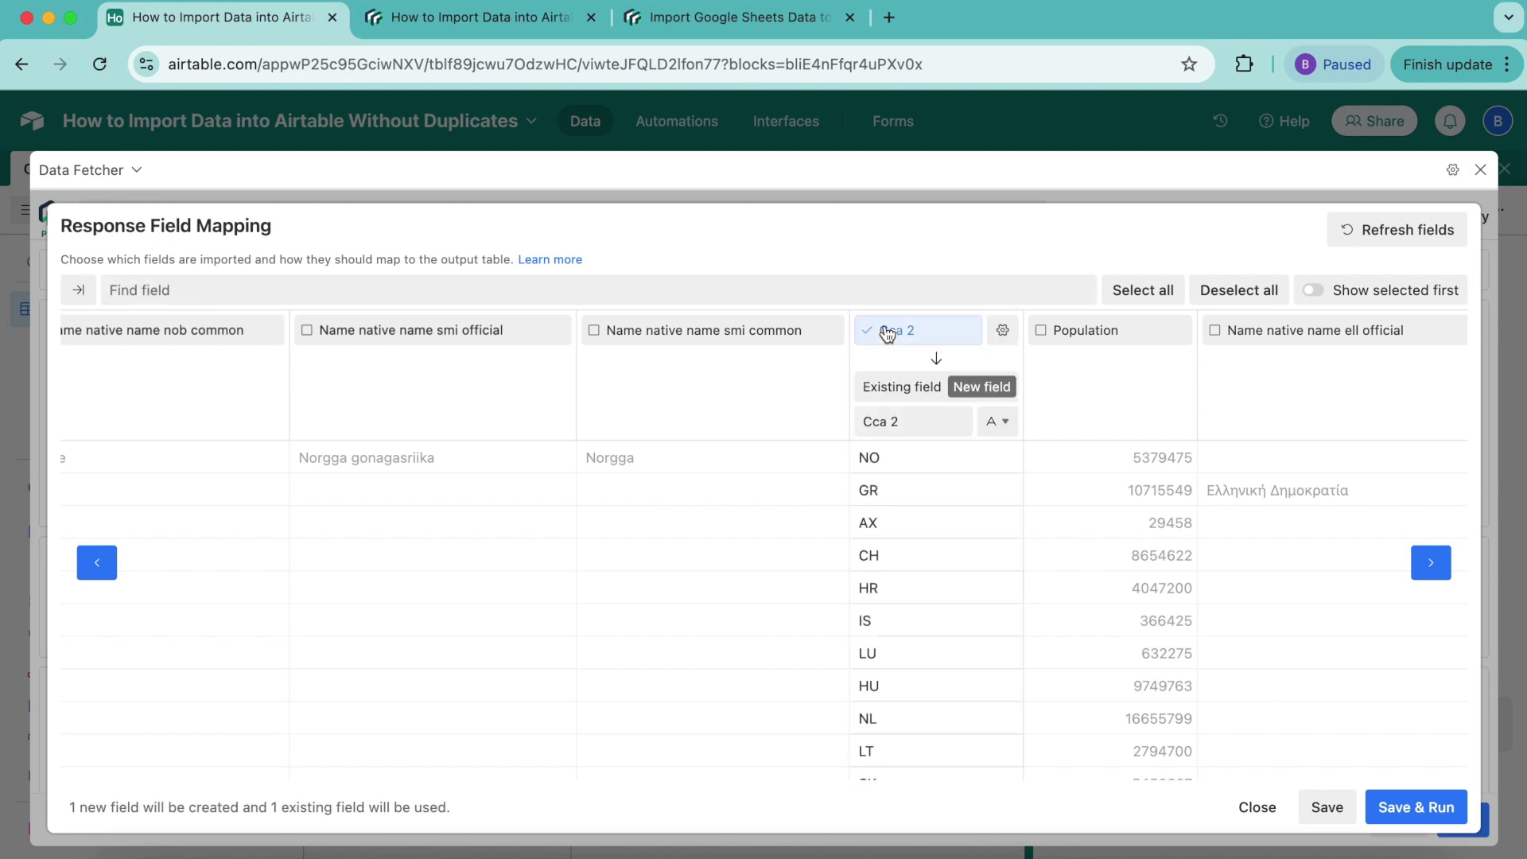
{"action": "left_click", "coordinate": [923, 387]}
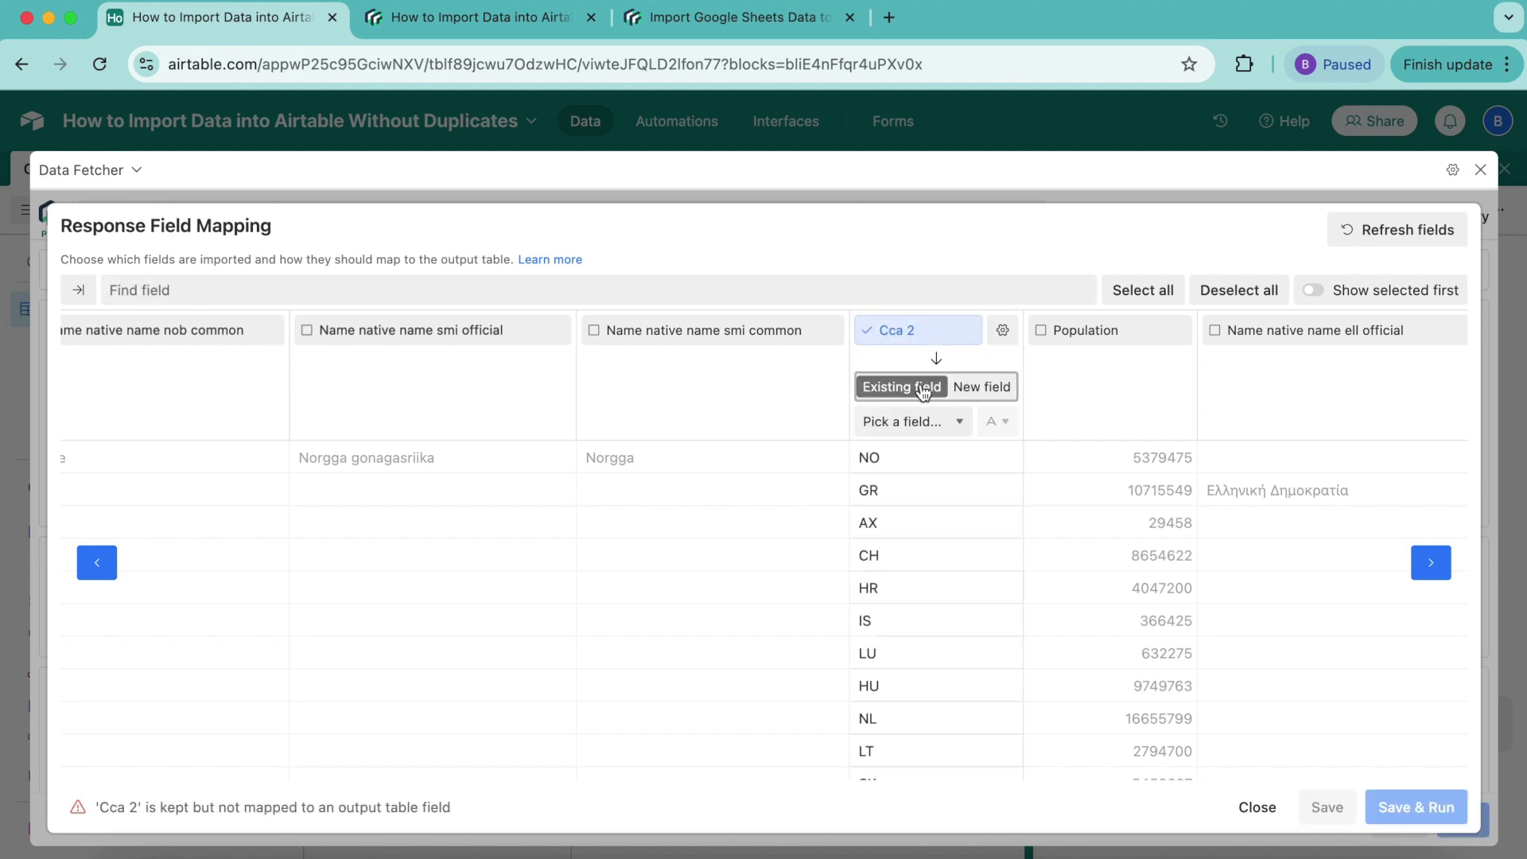
{"action": "left_click", "coordinate": [925, 424]}
{"action": "left_click", "coordinate": [911, 472]}
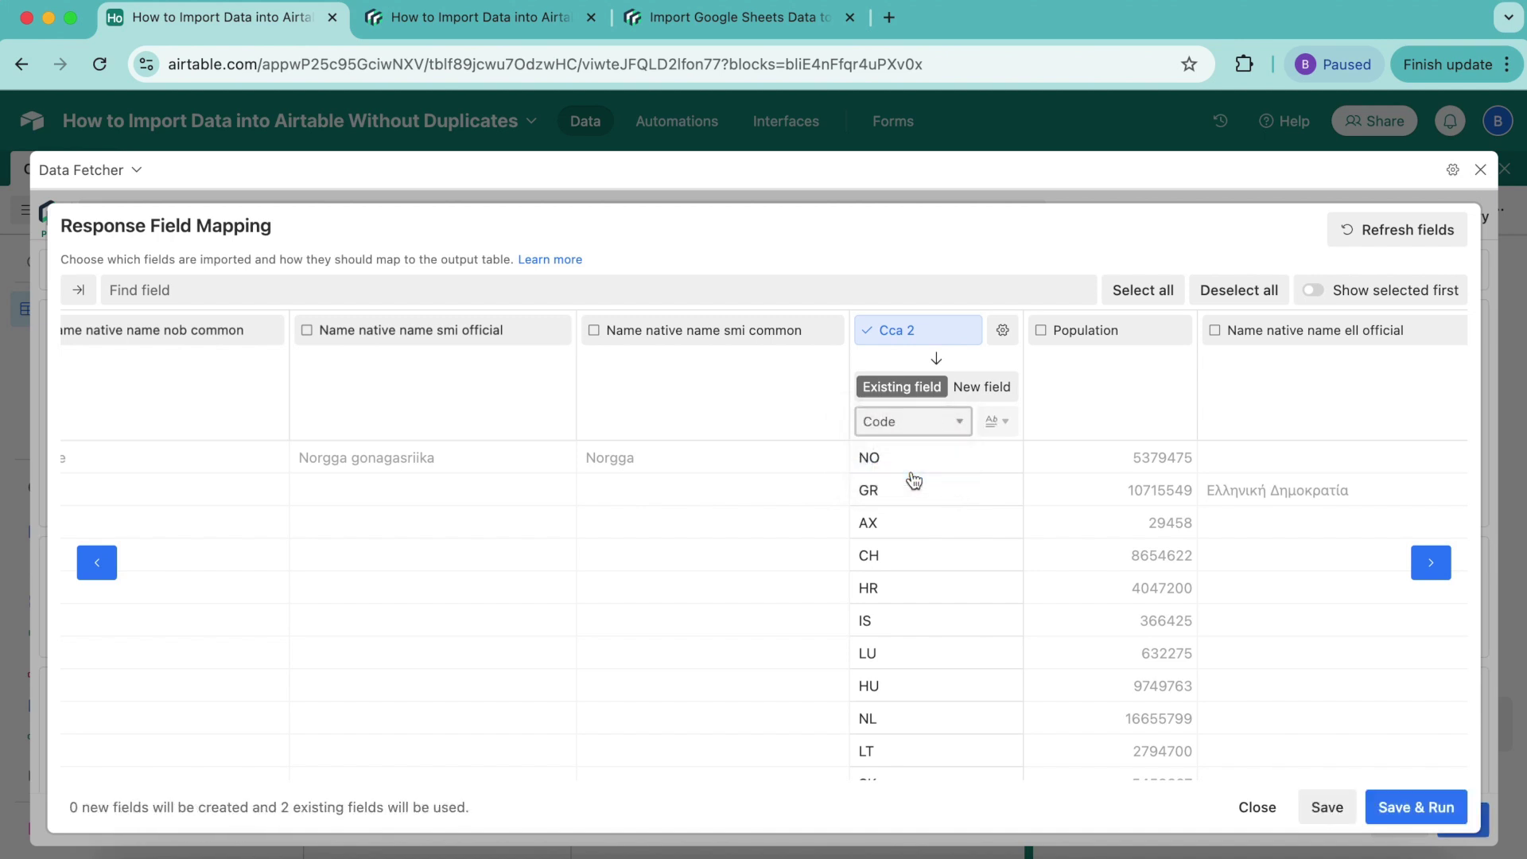
{"action": "left_click", "coordinate": [1041, 332]}
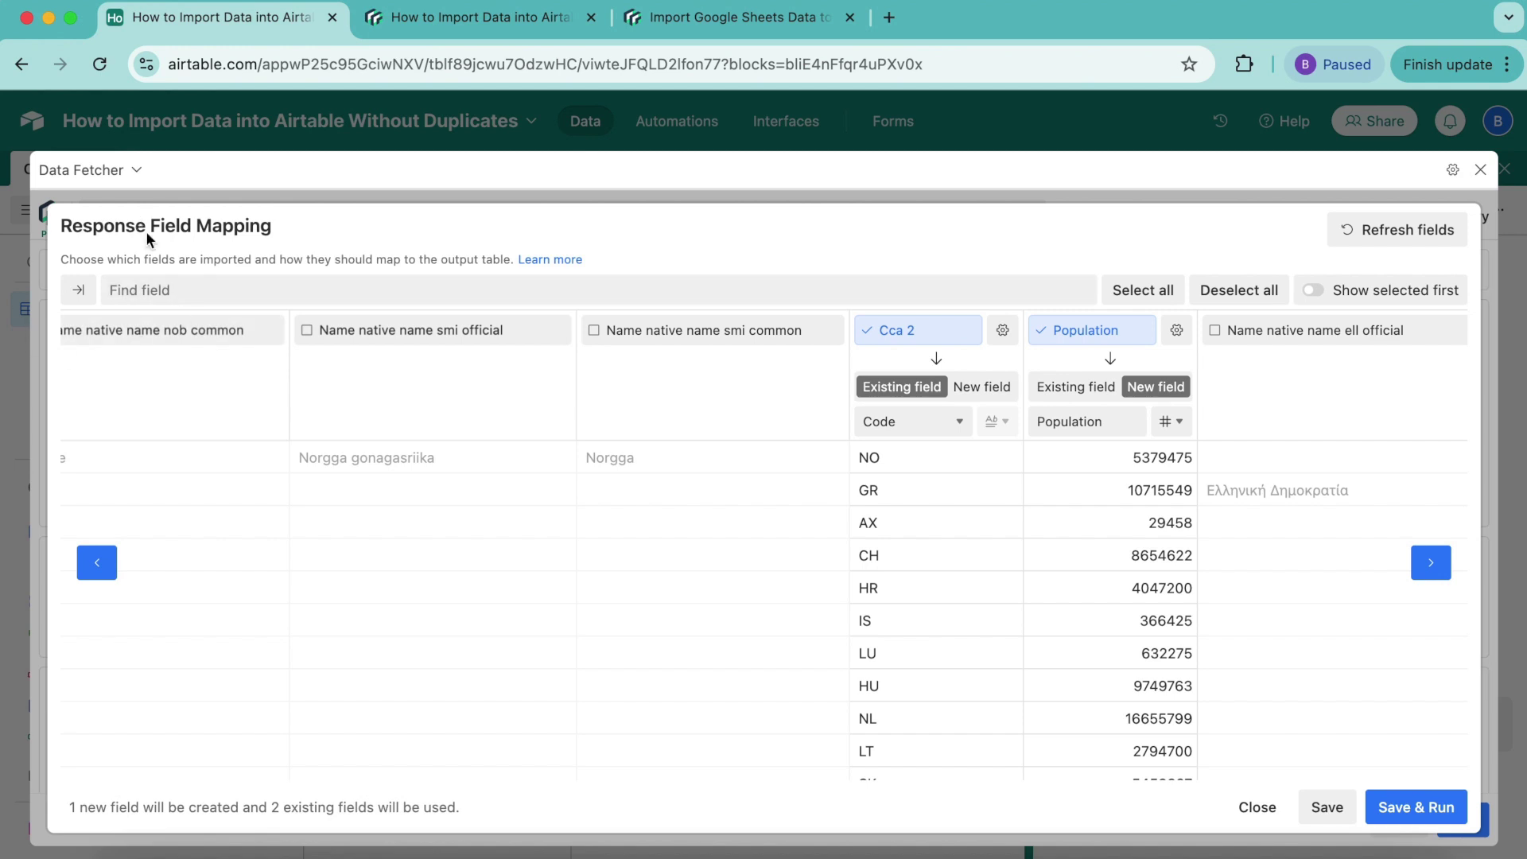
In advanced settings, keep Update write mode and match records on the Code field.
{"action": "left_click", "coordinate": [79, 294]}
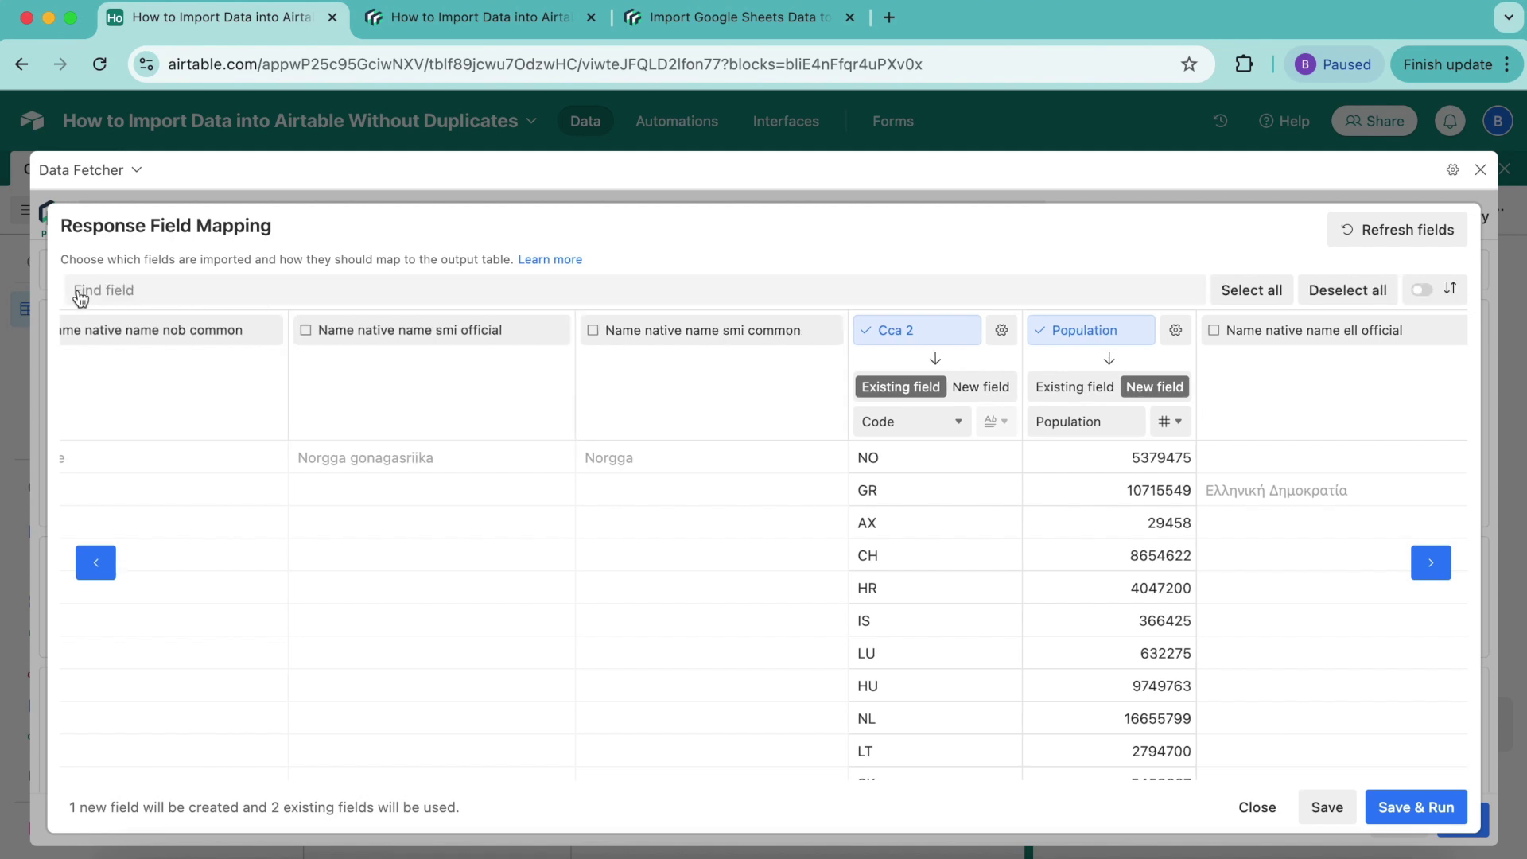
{"action": "left_click", "coordinate": [104, 243]}
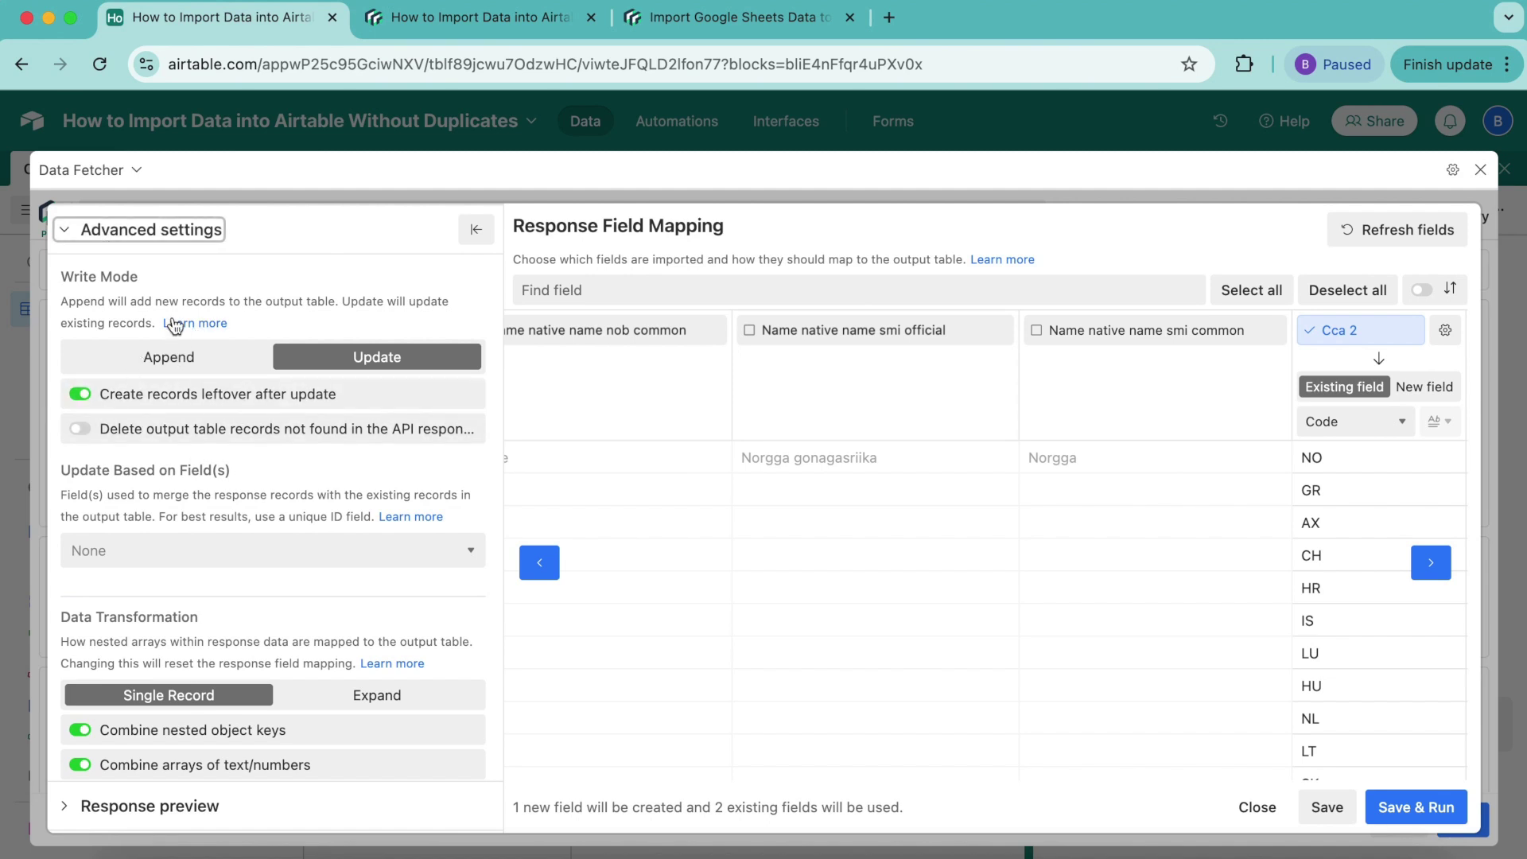
{"action": "left_click", "coordinate": [138, 362]}
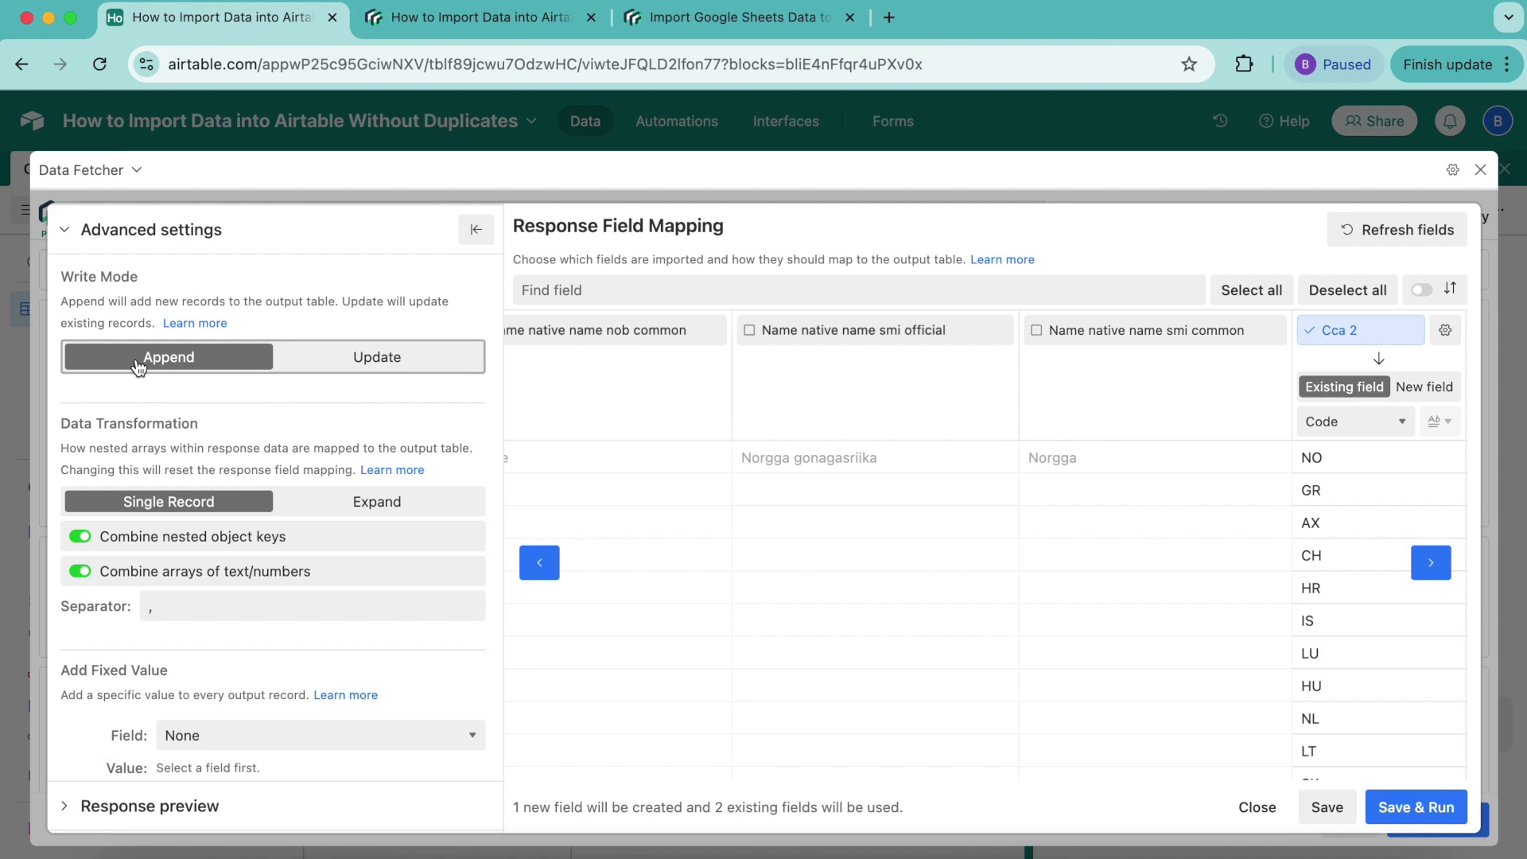
{"action": "left_click", "coordinate": [312, 372]}
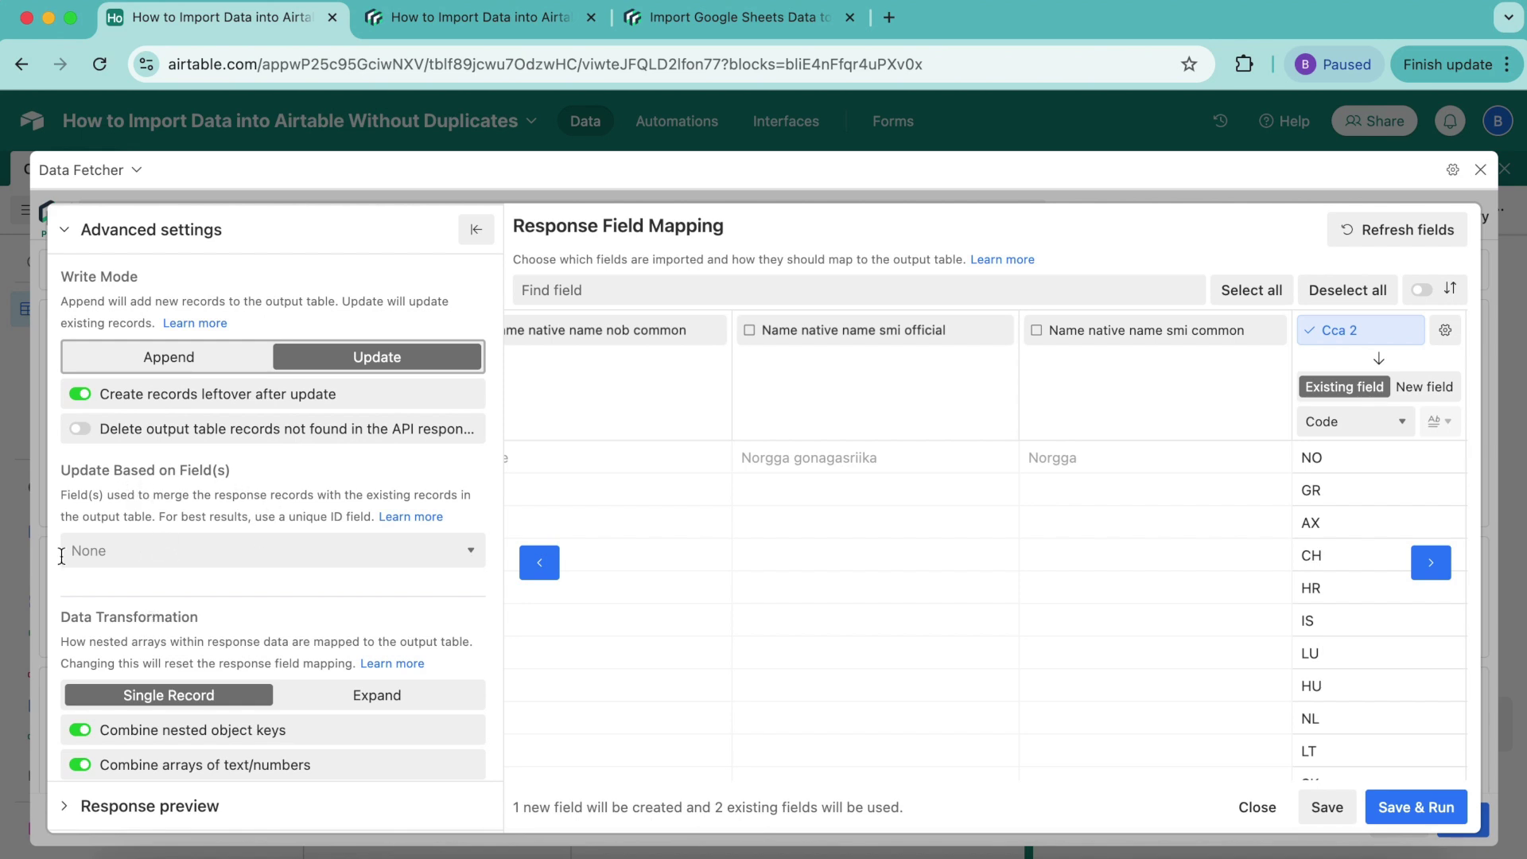
{"action": "left_click", "coordinate": [140, 557]}
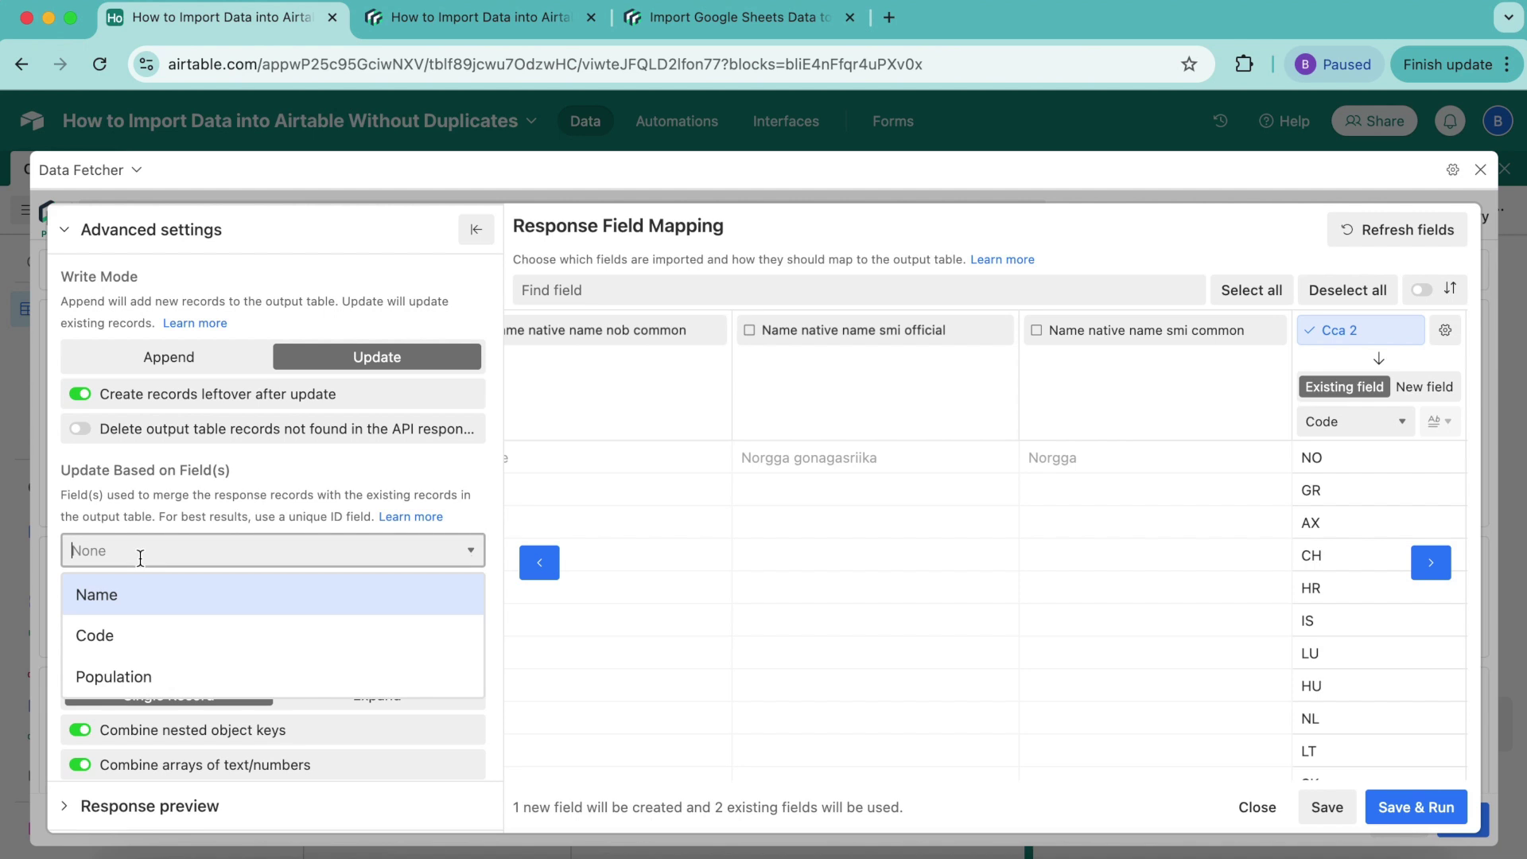
{"action": "left_click", "coordinate": [138, 633]}
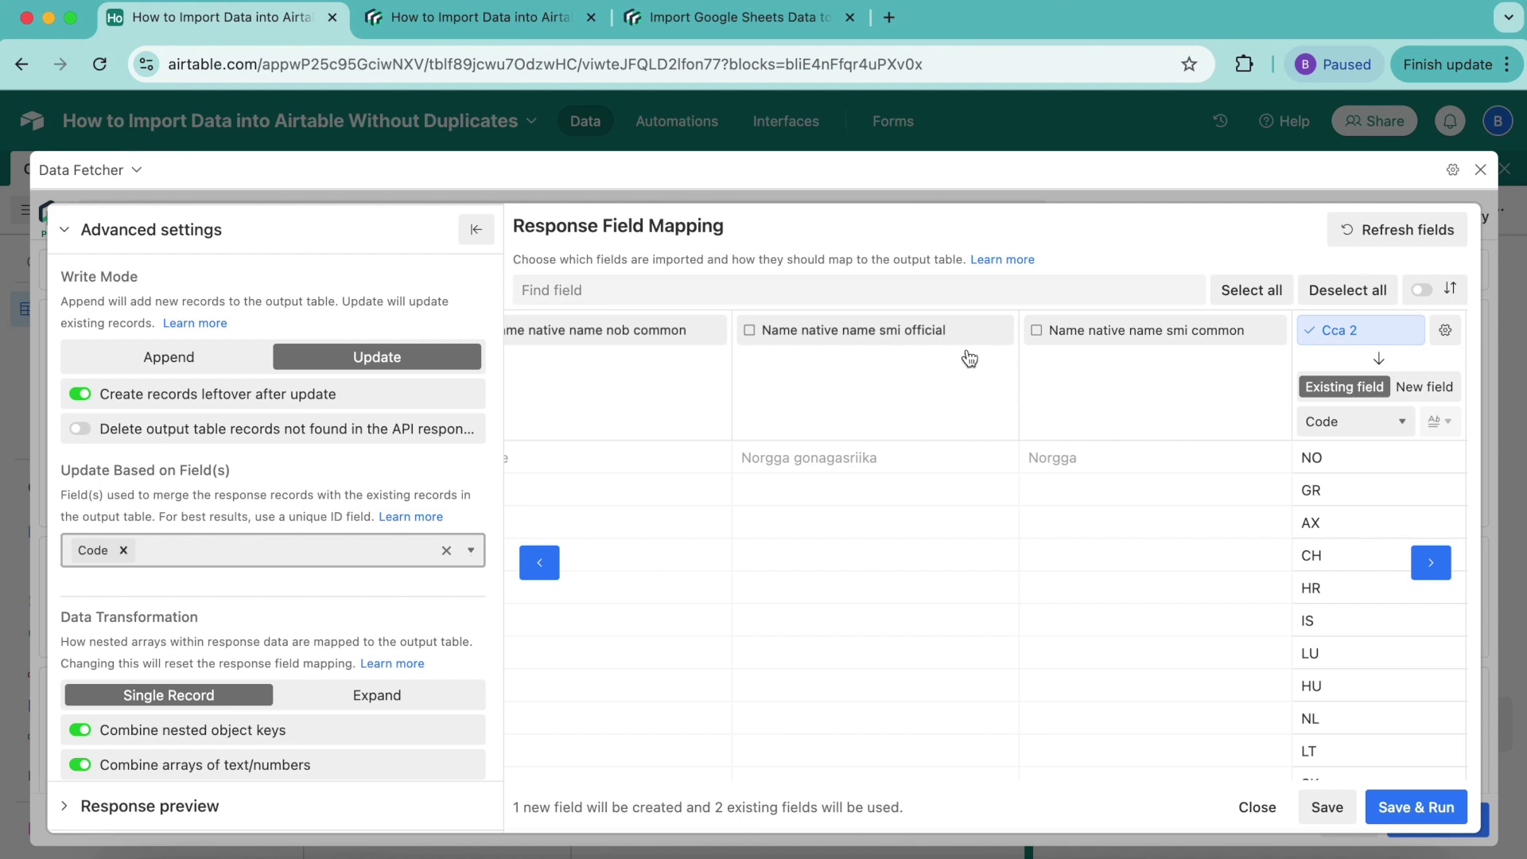
Run the import and view the Countries table filled with 54 countries and populations.
{"action": "left_click", "coordinate": [1384, 808]}
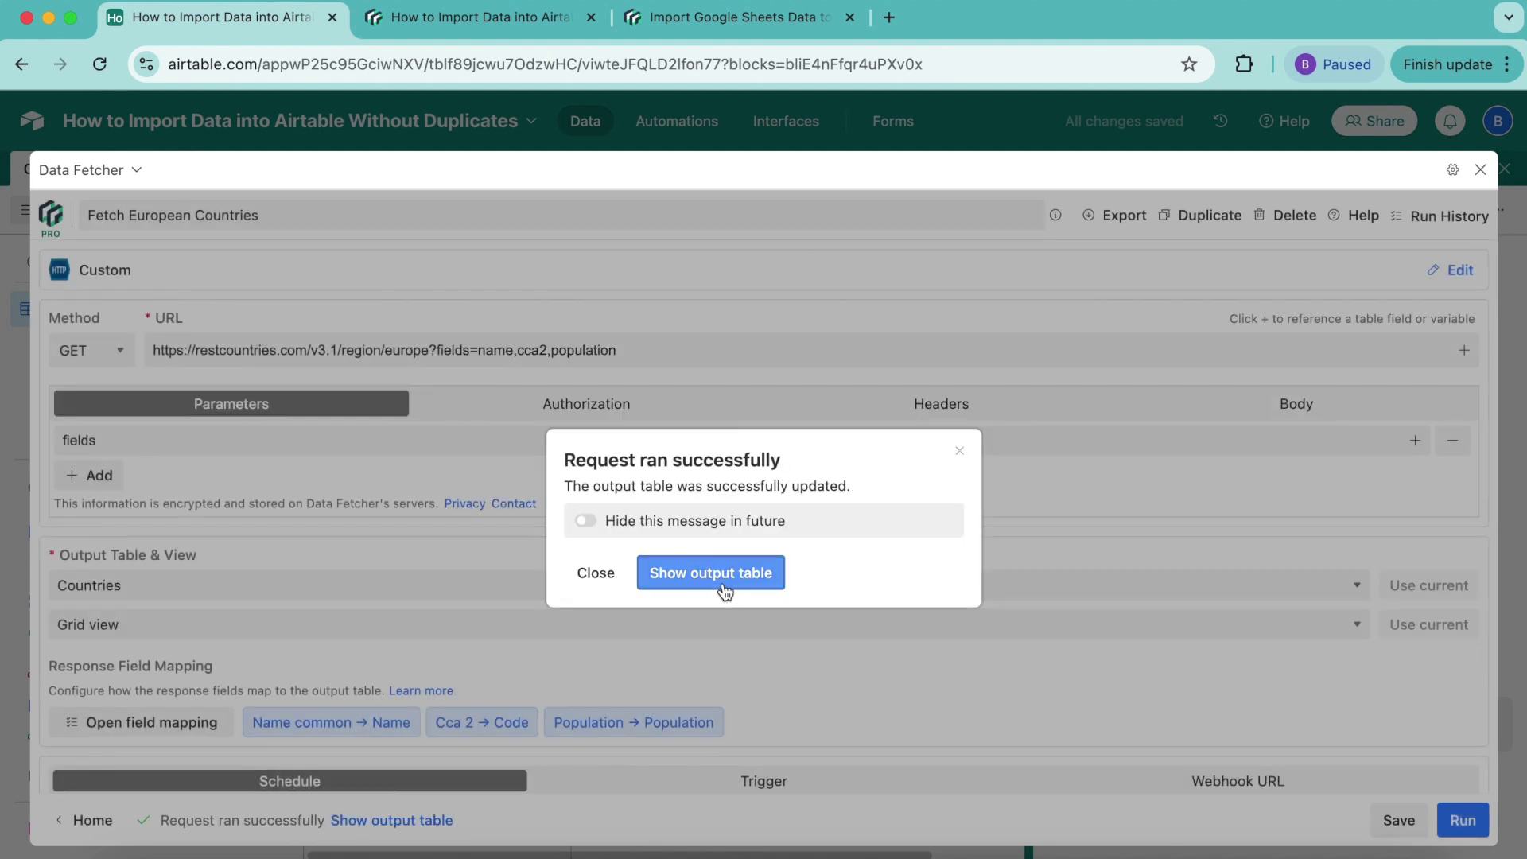
{"action": "left_click", "coordinate": [726, 587]}
{"action": "left_click", "coordinate": [1503, 169]}
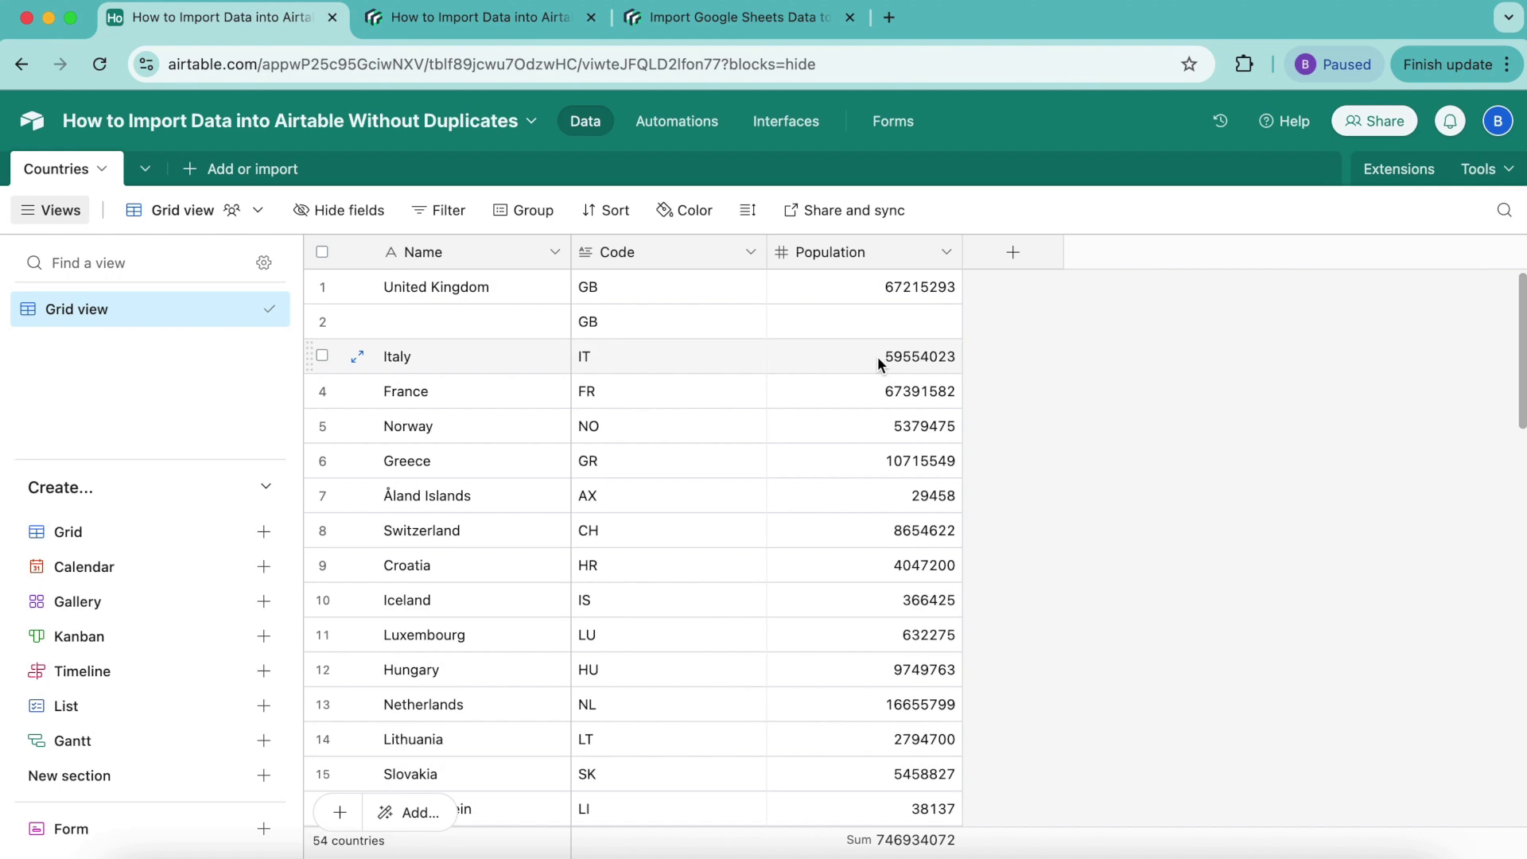
Insert a new record above United Kingdom and enter JP as its code.
{"action": "right_click", "coordinate": [494, 293]}
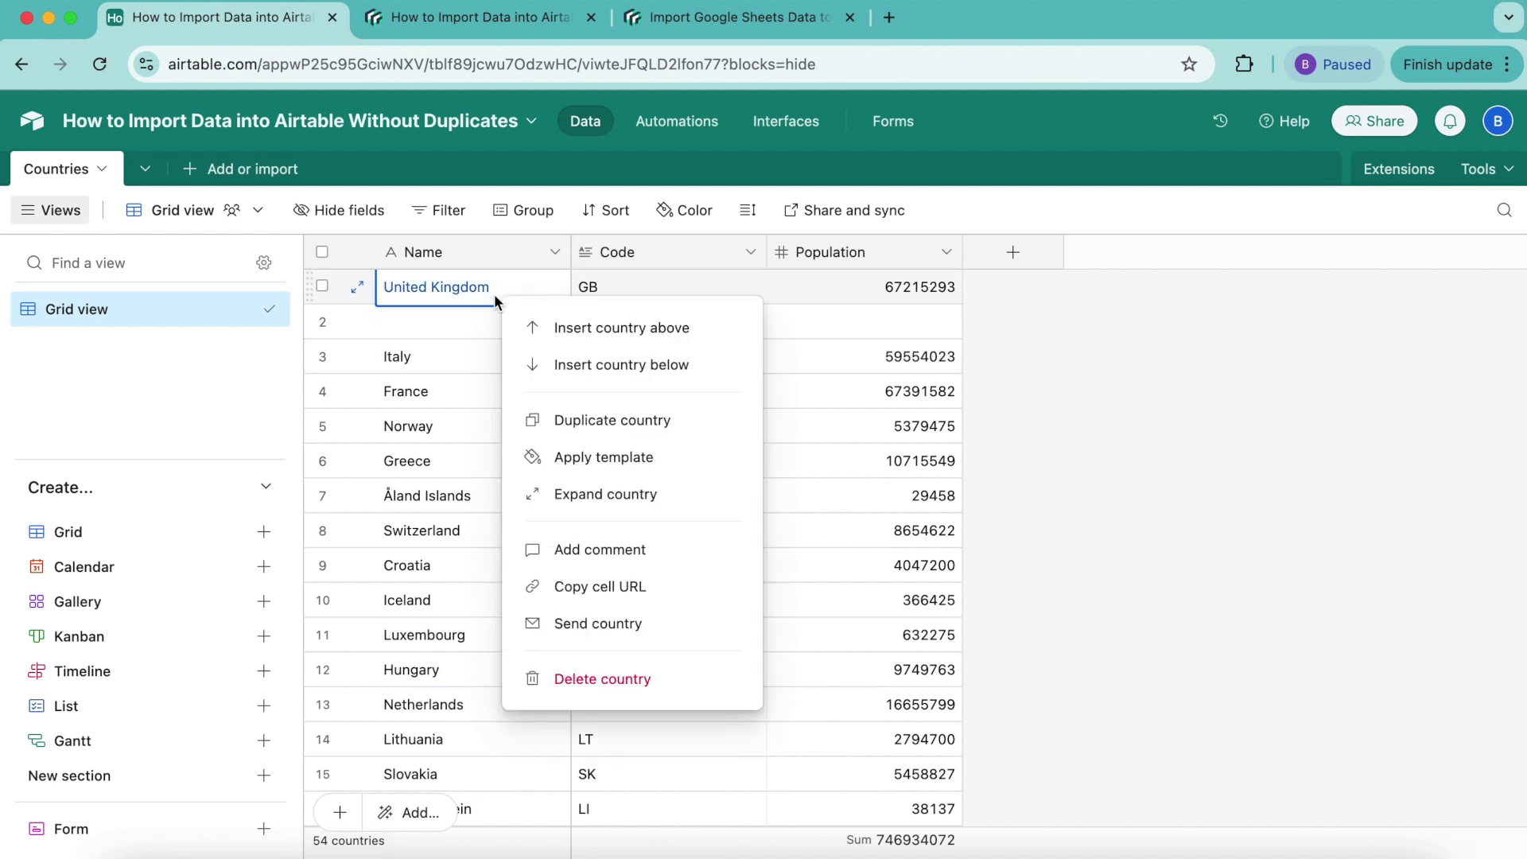
{"action": "left_click", "coordinate": [628, 338]}
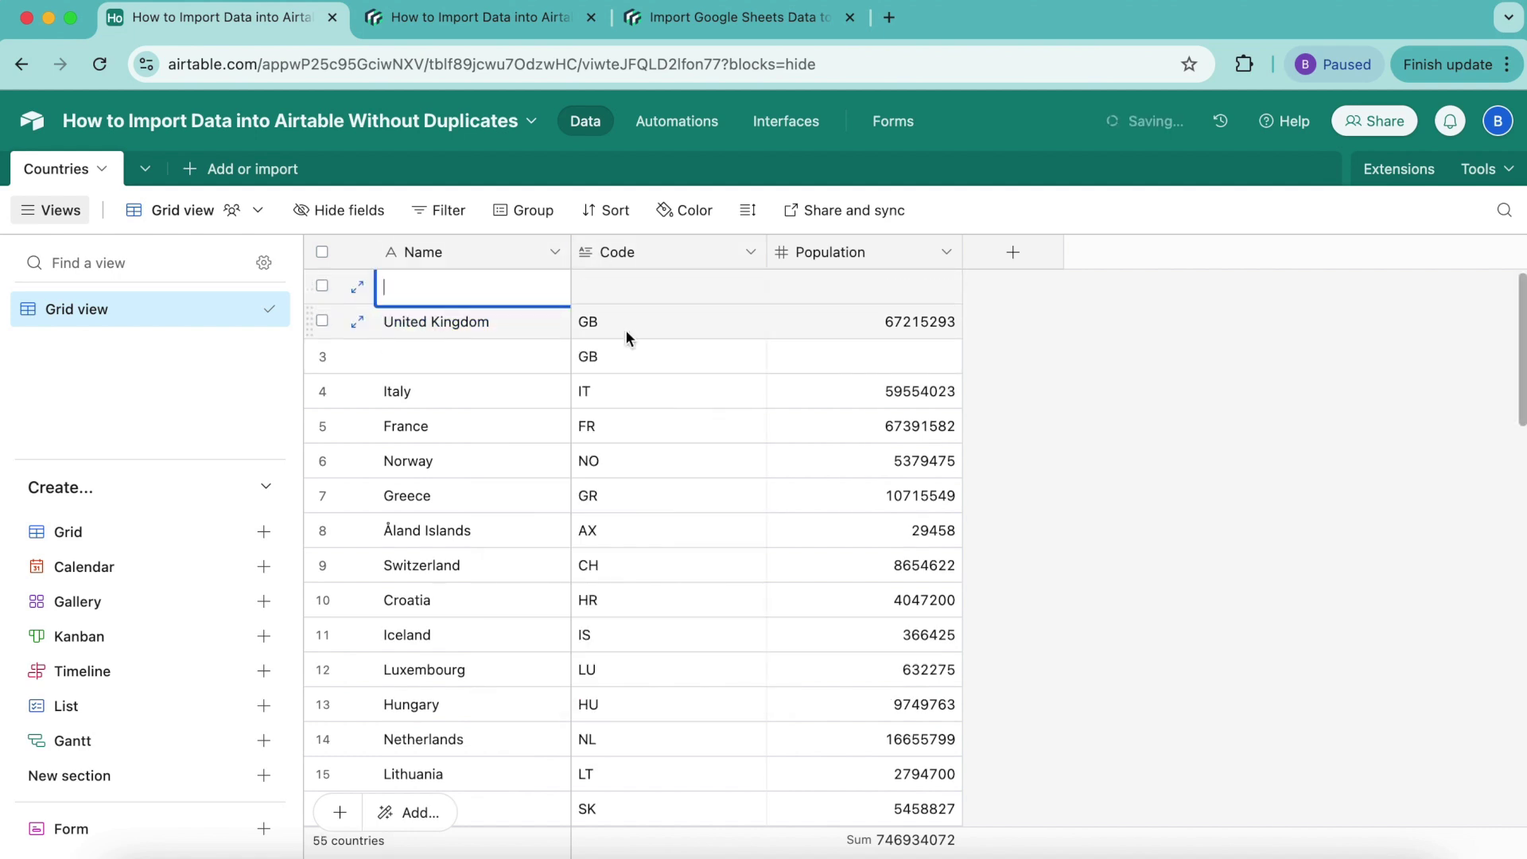
{"action": "left_click", "coordinate": [600, 292]}
{"action": "left_click", "coordinate": [599, 290]}
{"action": "type", "text": "J"}
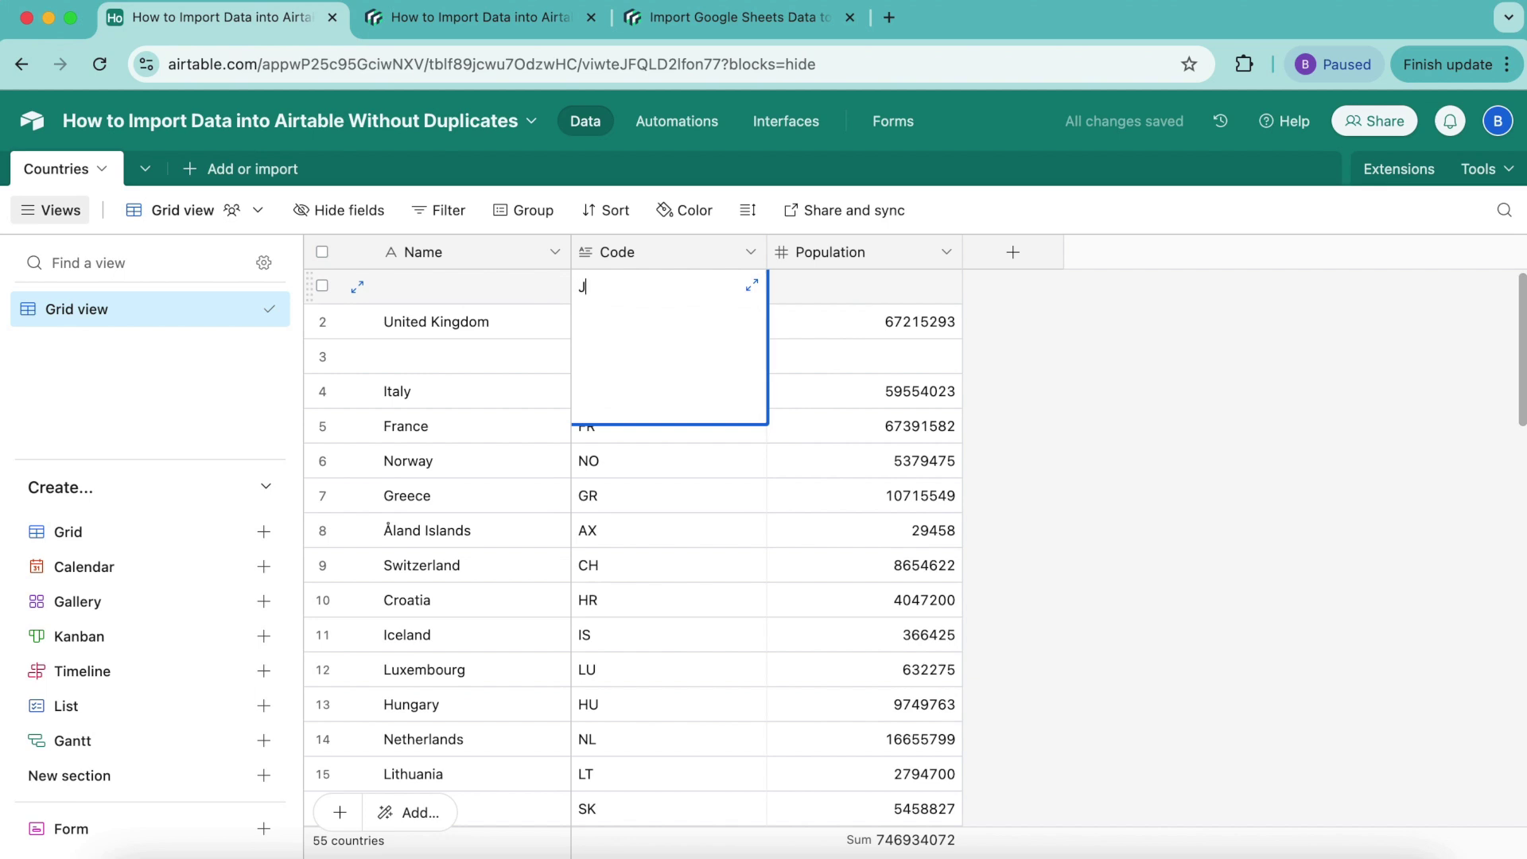
{"action": "type", "text": "P"}
{"action": "left_click", "coordinate": [1046, 380]}
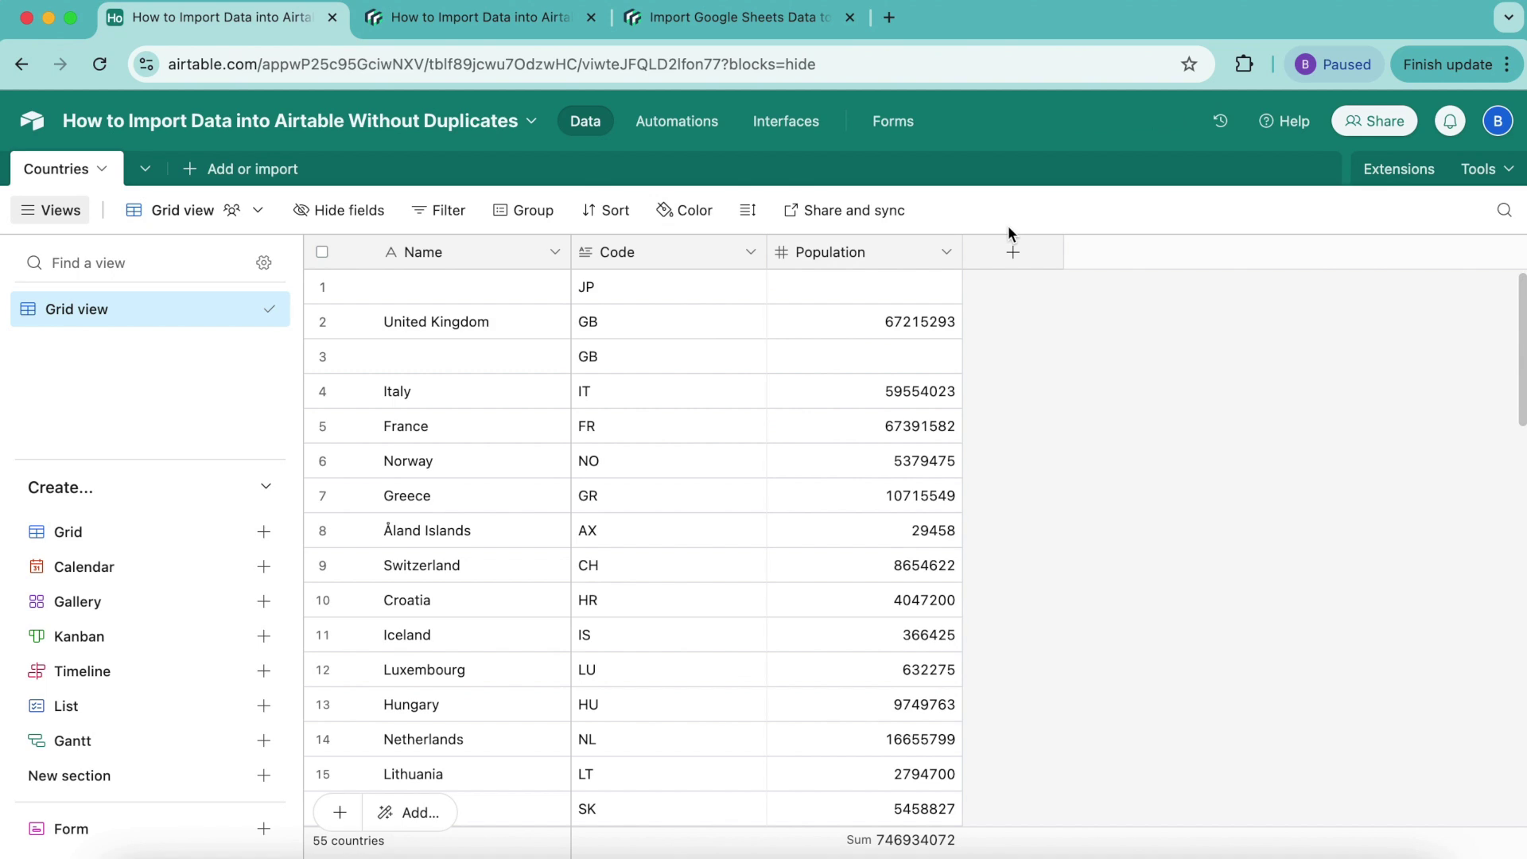
In the Fetch European Countries request's Advanced settings, enable 'Delete output table records not found in the API response'.
{"action": "left_click", "coordinate": [1387, 170]}
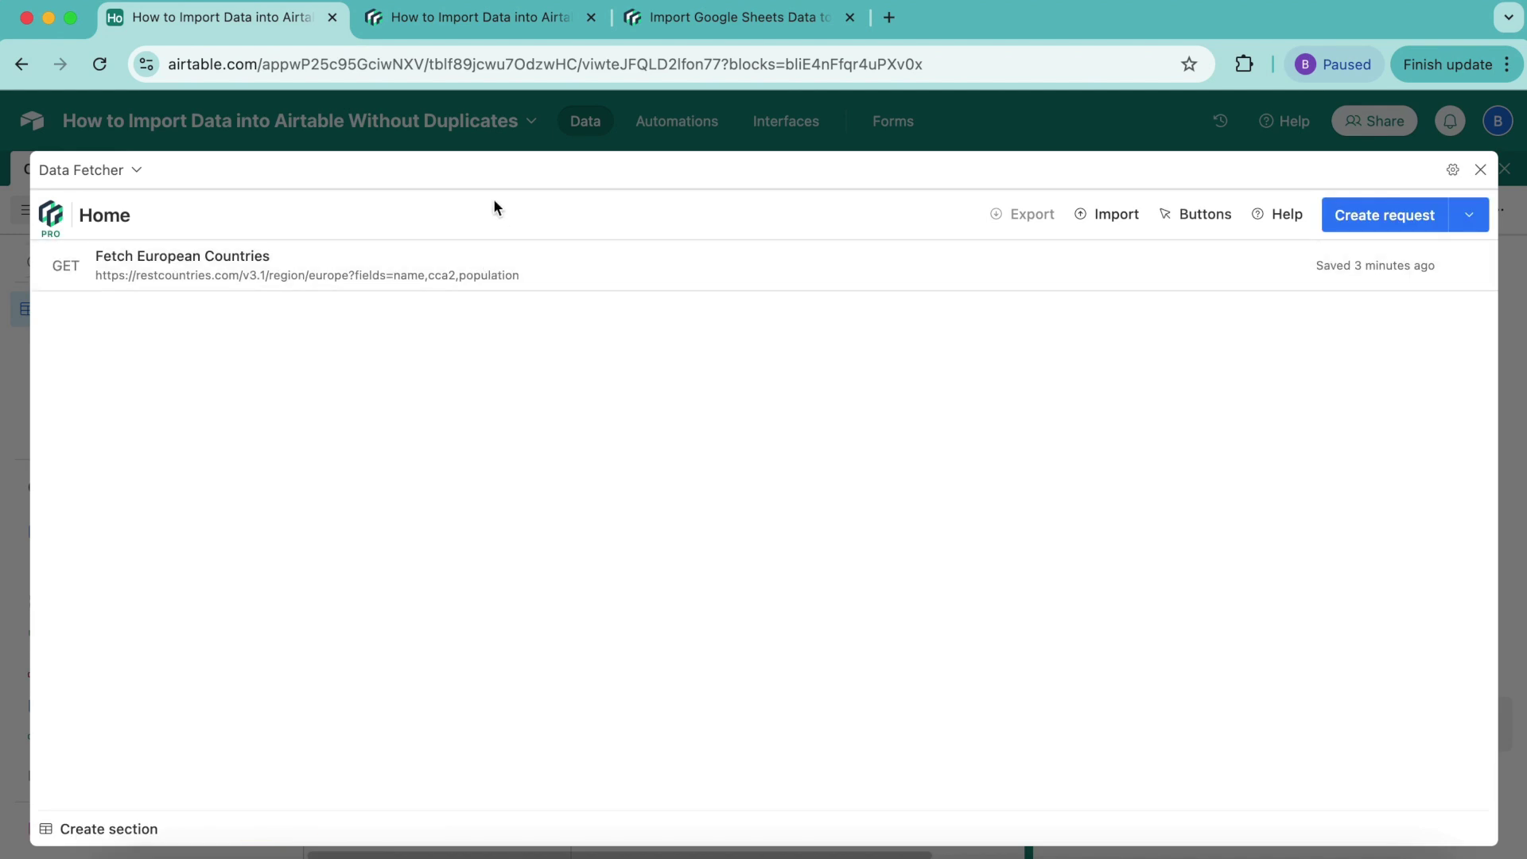
{"action": "left_click", "coordinate": [412, 276]}
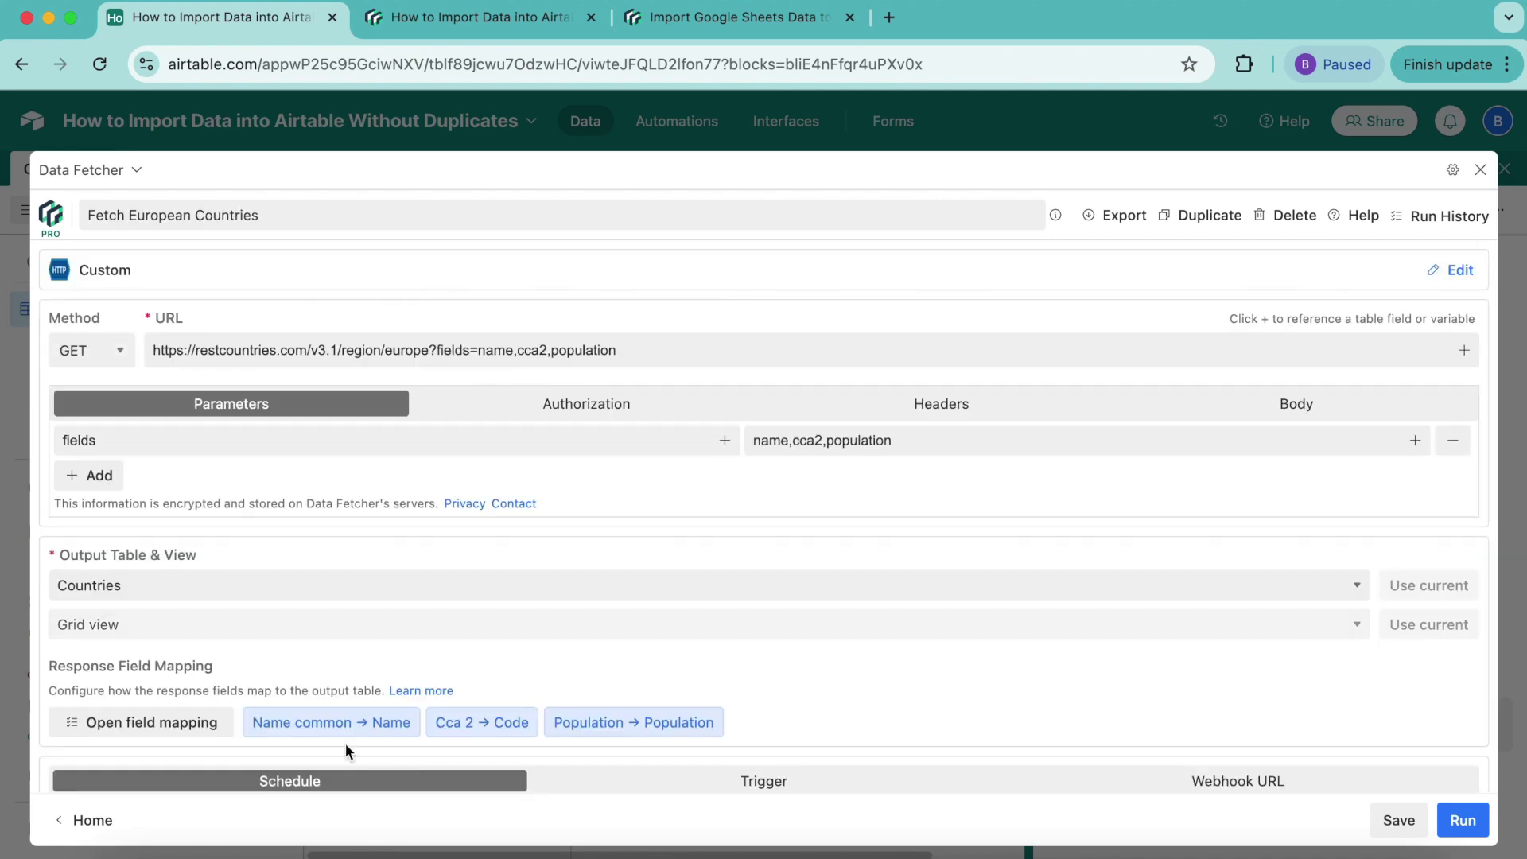
{"action": "scroll", "coordinate": [719, 603], "scroll_direction": "down", "scroll_amount": 3}
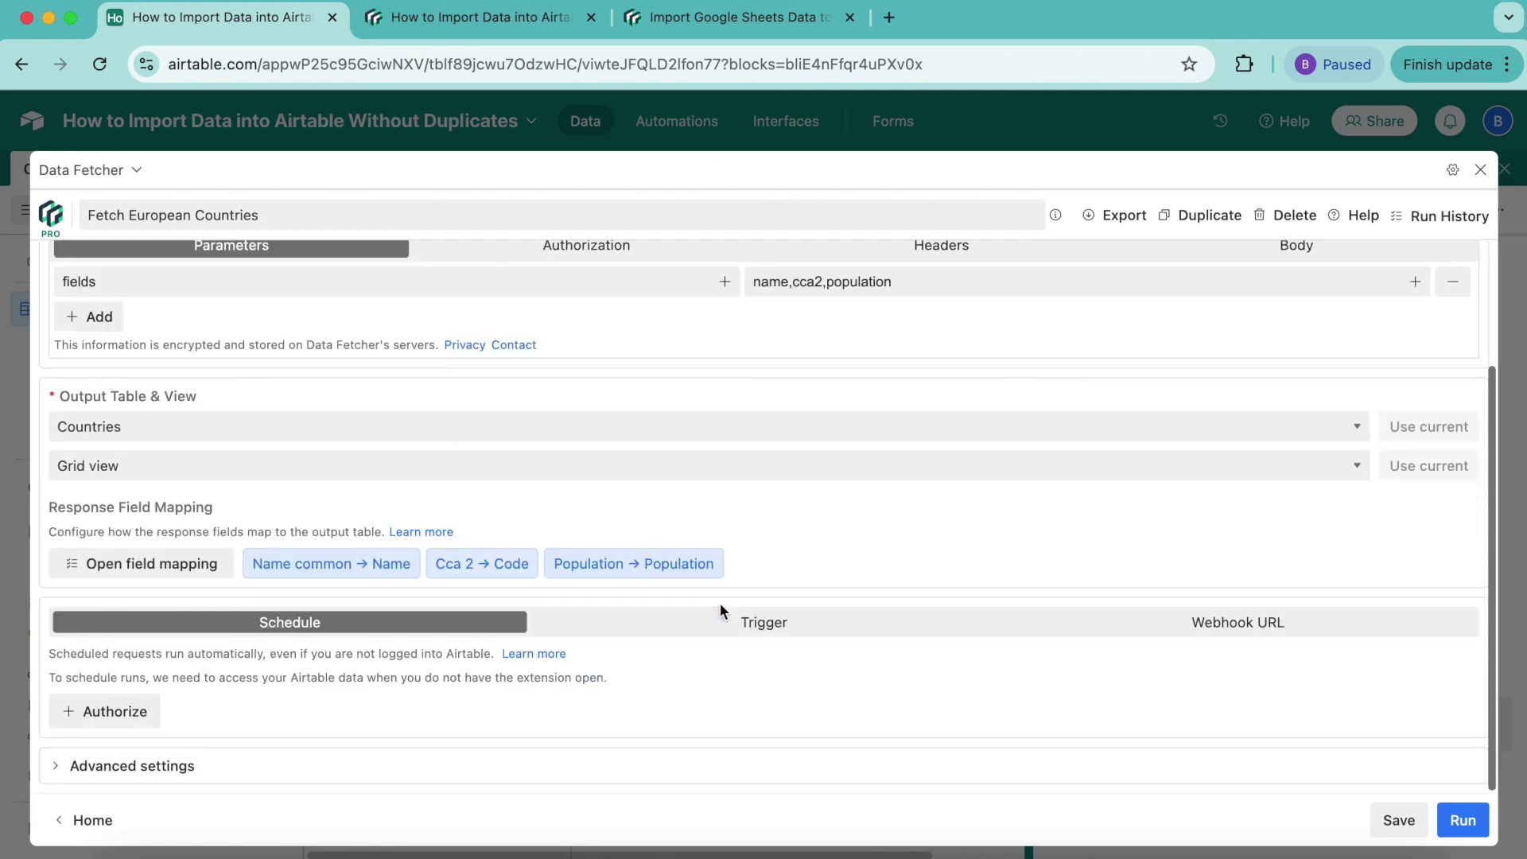
{"action": "left_click", "coordinate": [140, 775]}
{"action": "scroll", "coordinate": [723, 527], "scroll_direction": "down", "scroll_amount": 5}
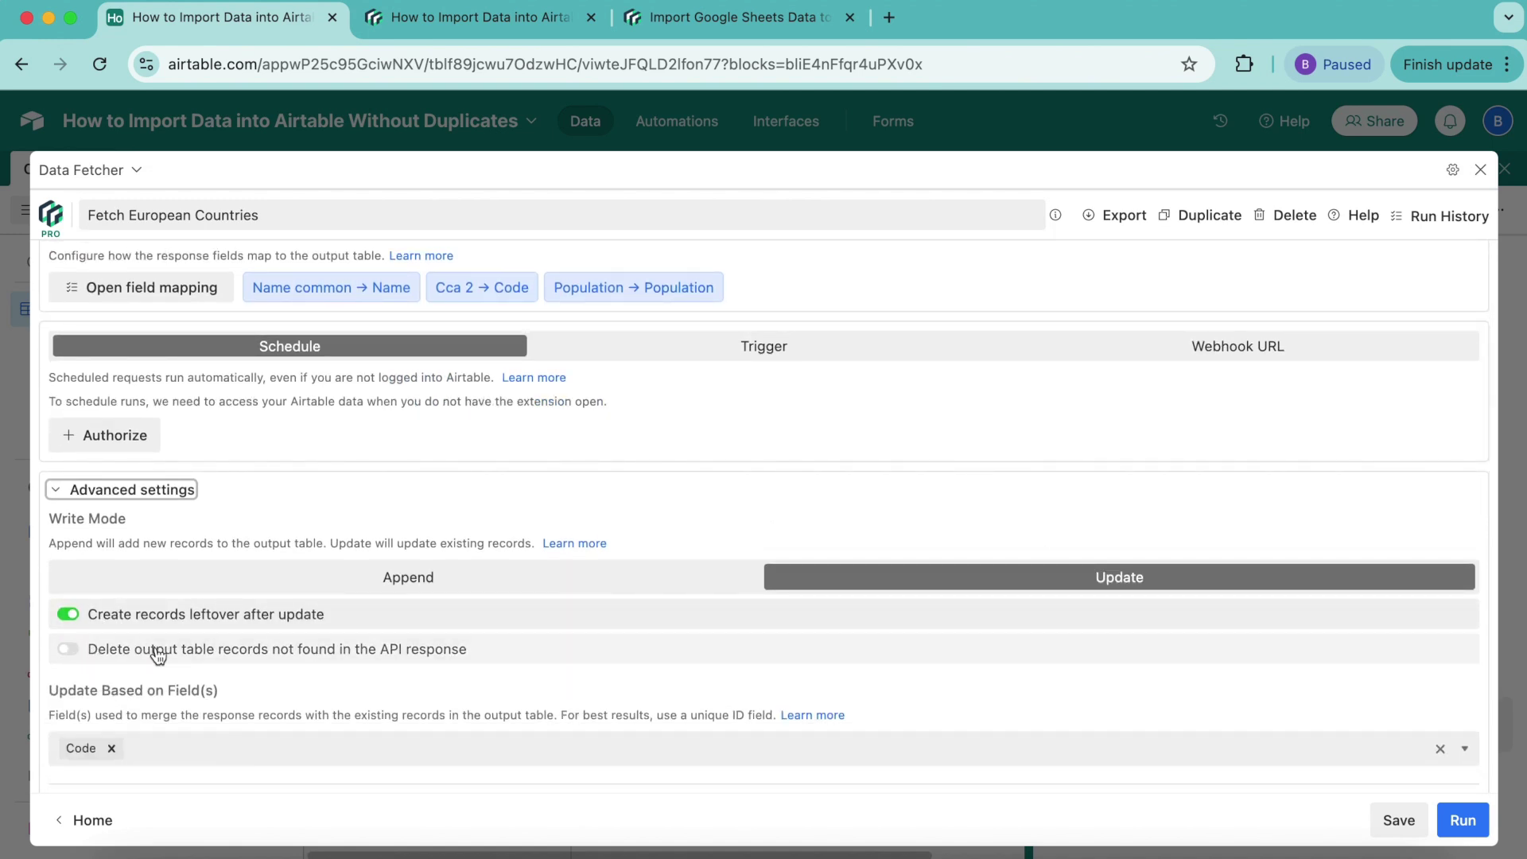
{"action": "left_click", "coordinate": [68, 650]}
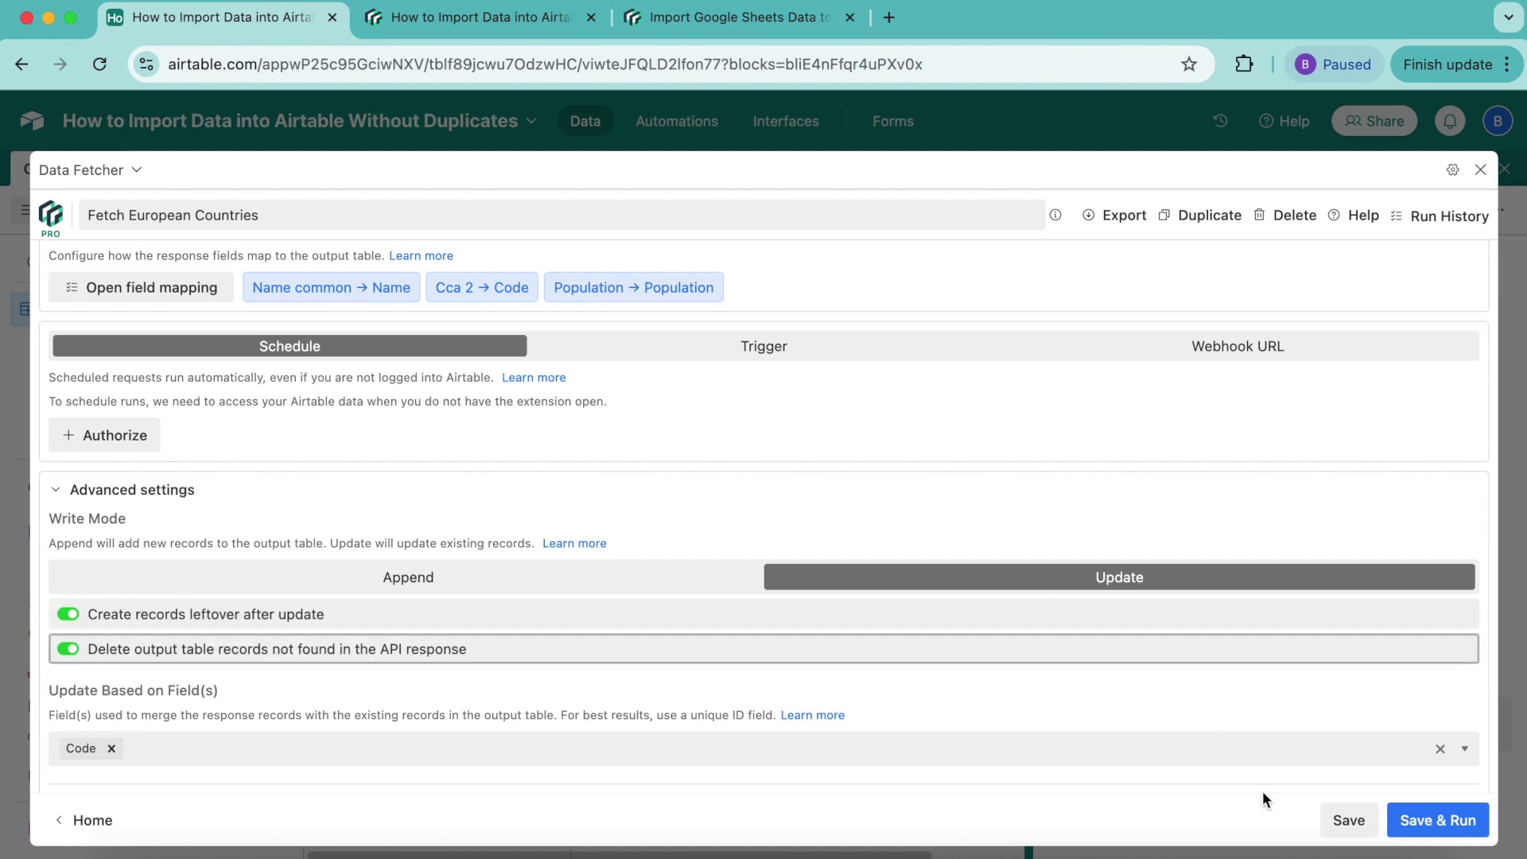
Save and run the request, trashing 2 missing records to leave 53 countries, then close Extensions.
{"action": "left_click", "coordinate": [1436, 823]}
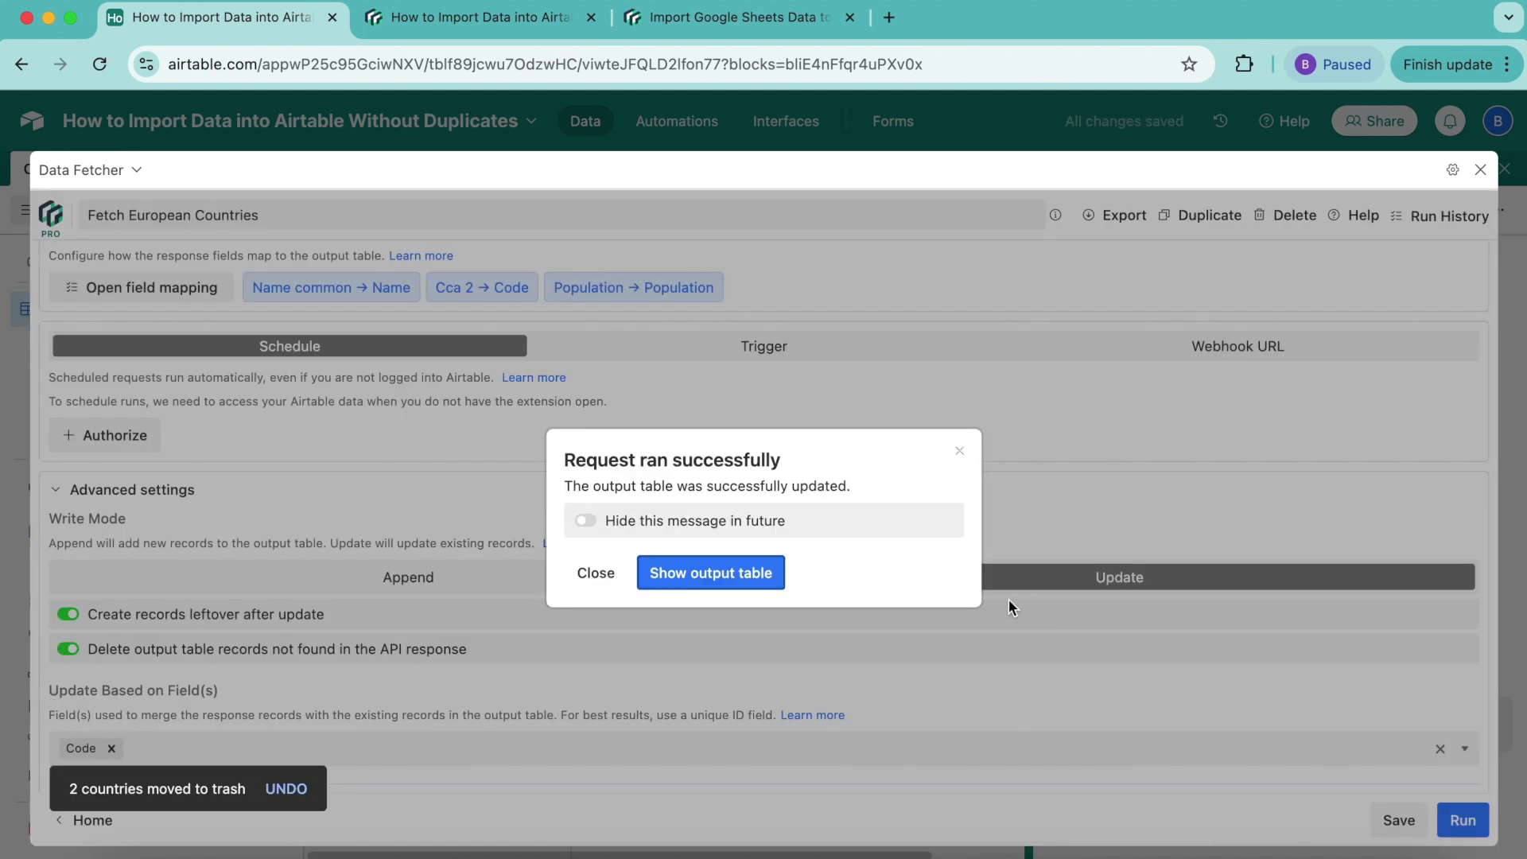
{"action": "left_click", "coordinate": [716, 575]}
{"action": "left_click", "coordinate": [1504, 169]}
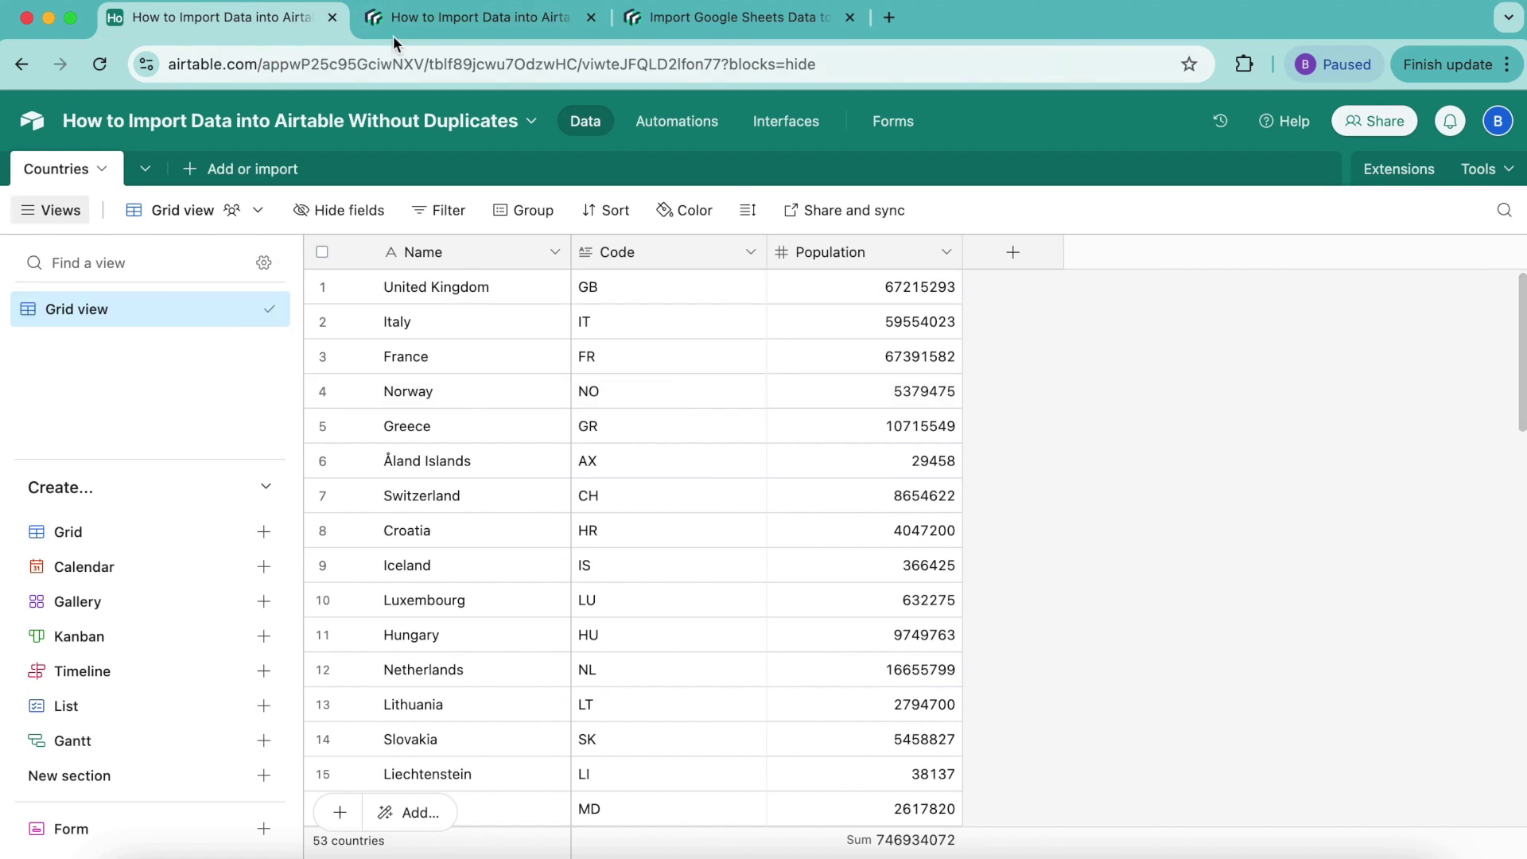
{"action": "left_click", "coordinate": [546, 22]}
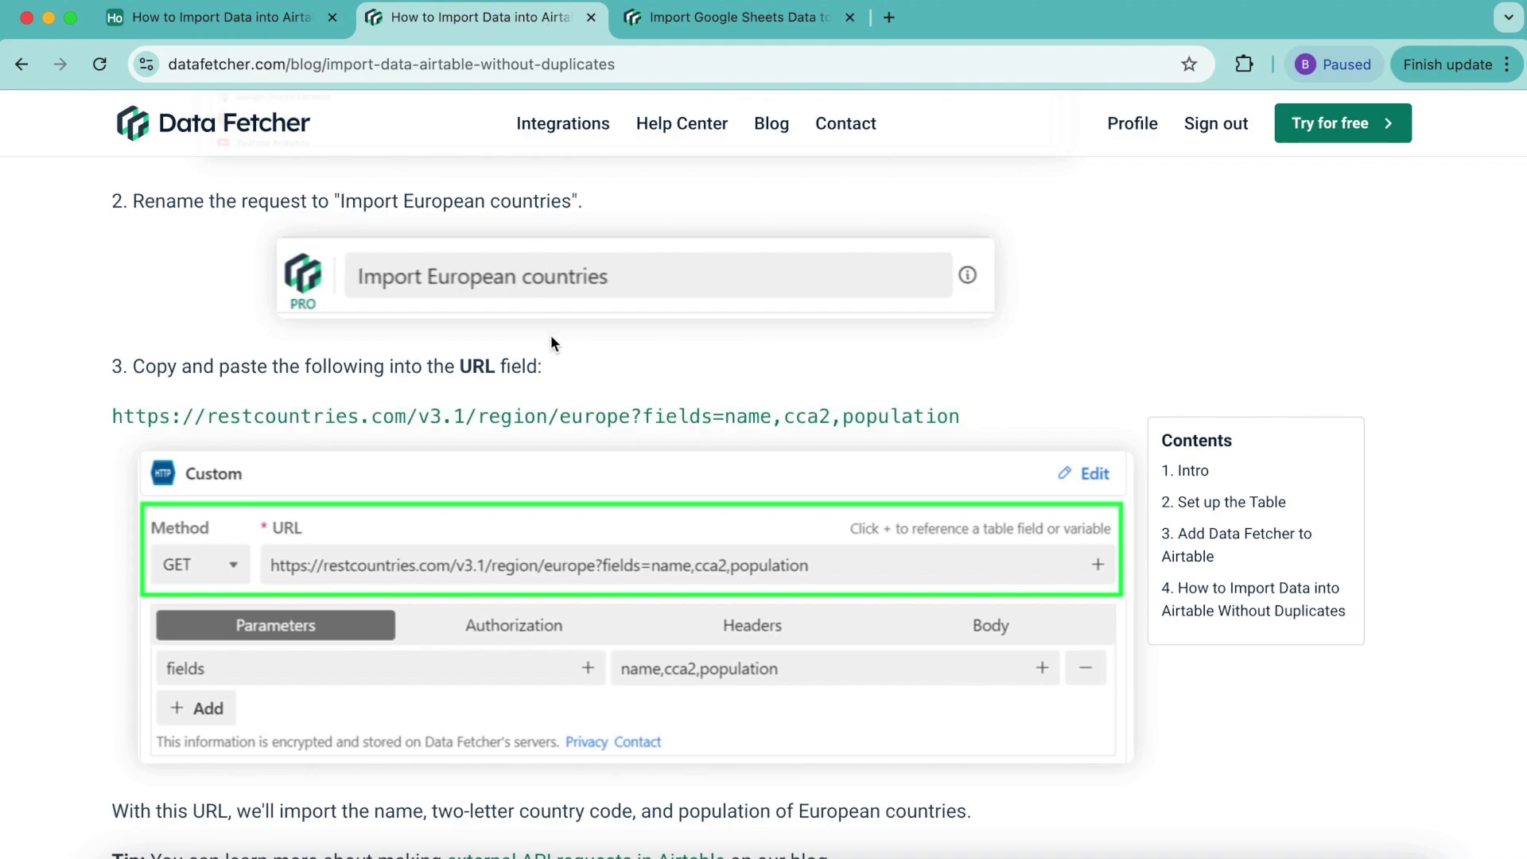
{"action": "scroll", "coordinate": [550, 342], "scroll_direction": "up", "scroll_amount": 15}
{"action": "scroll", "coordinate": [551, 342], "scroll_direction": "down", "scroll_amount": 1}
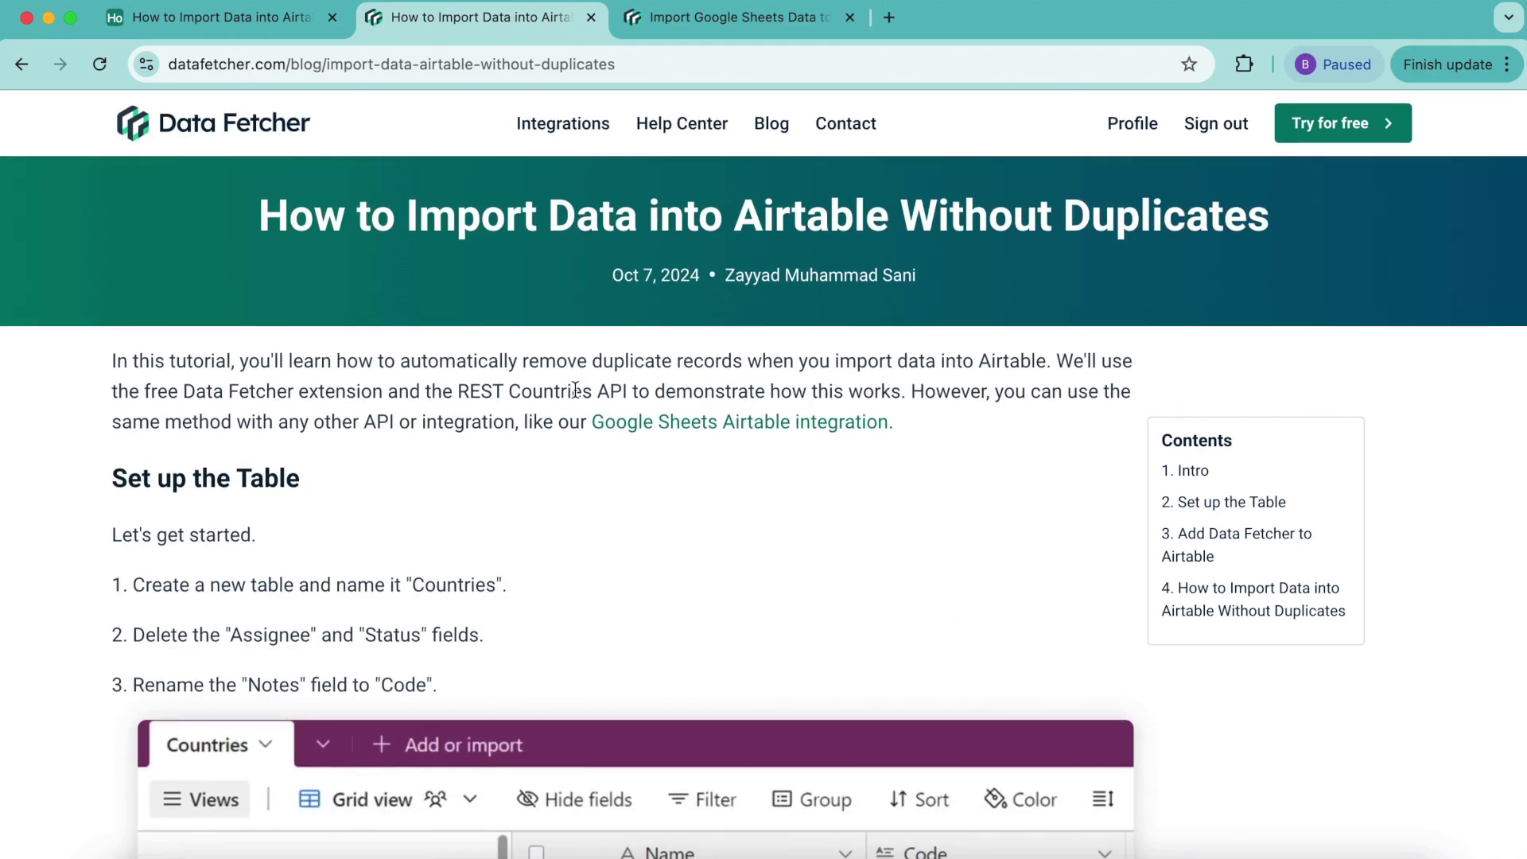
{"action": "scroll", "coordinate": [489, 513], "scroll_direction": "down", "scroll_amount": 20}
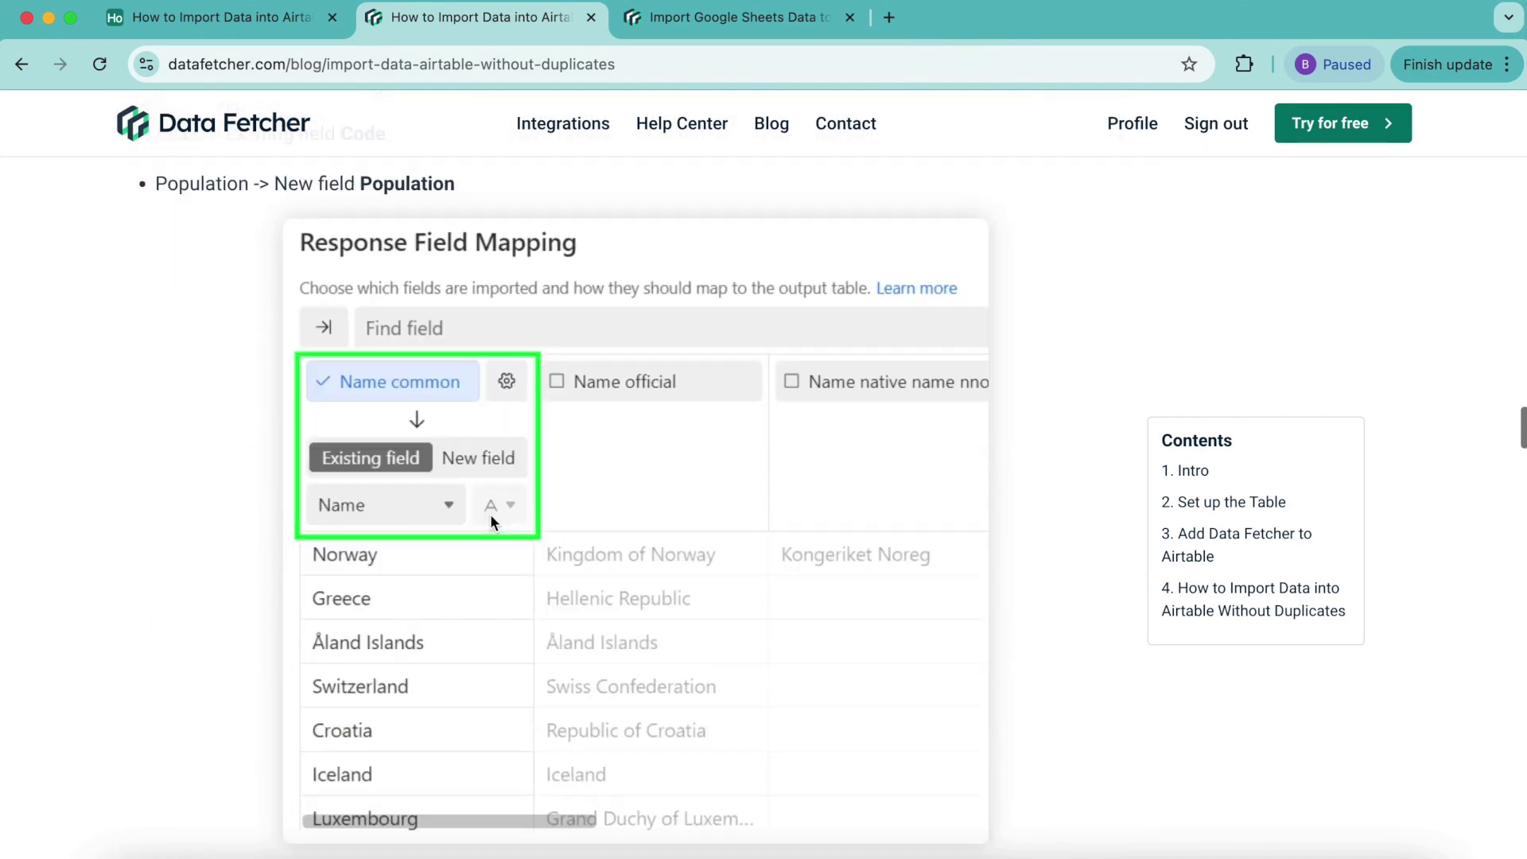
{"action": "left_click", "coordinate": [269, 28]}
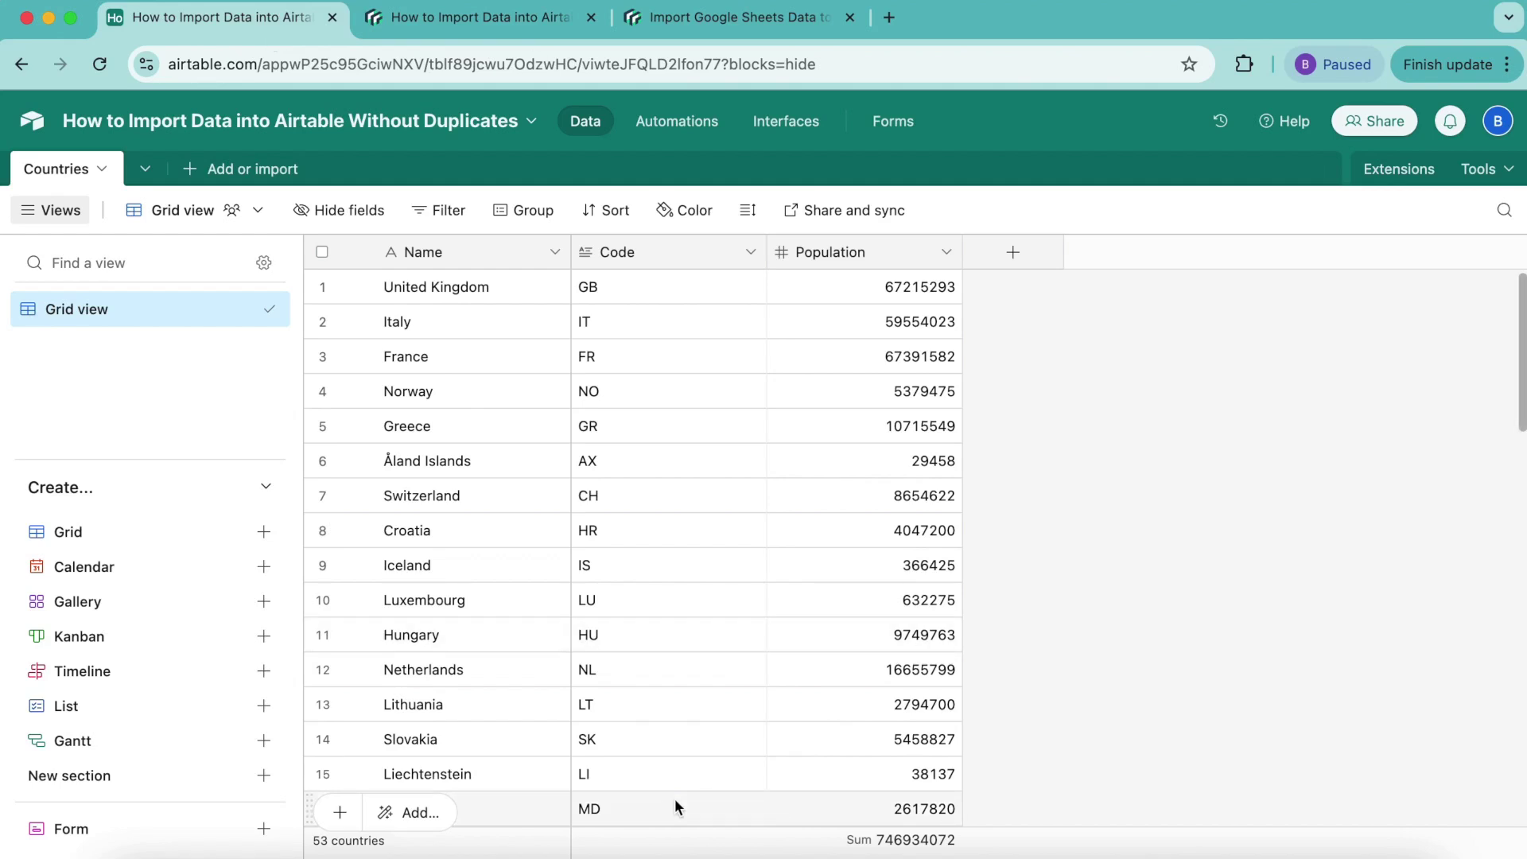